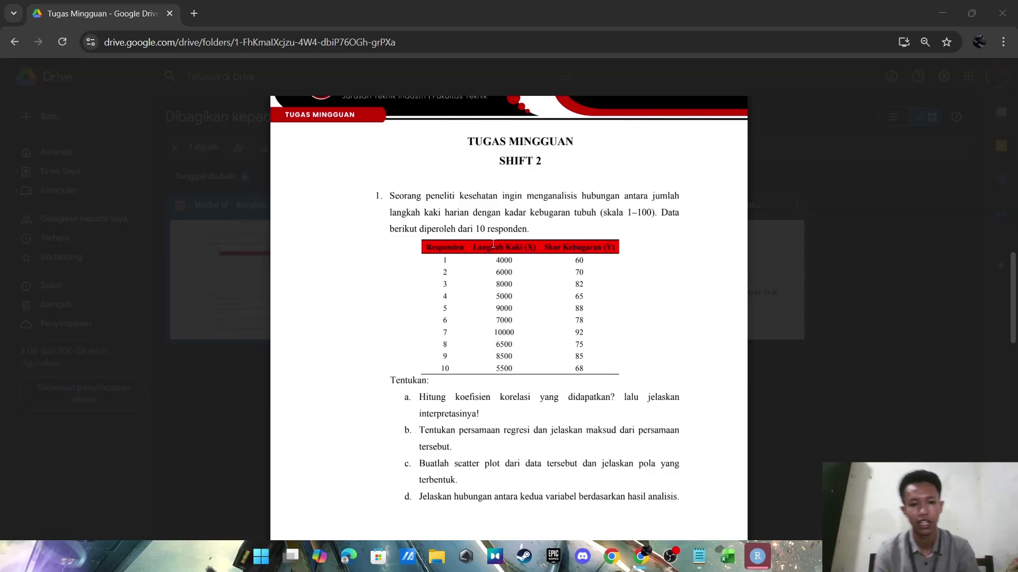
- Read exercise 1 of the weekly assignment, covering the step-count and fitness-score table and questions a to d
drag(429, 264, 581, 369)
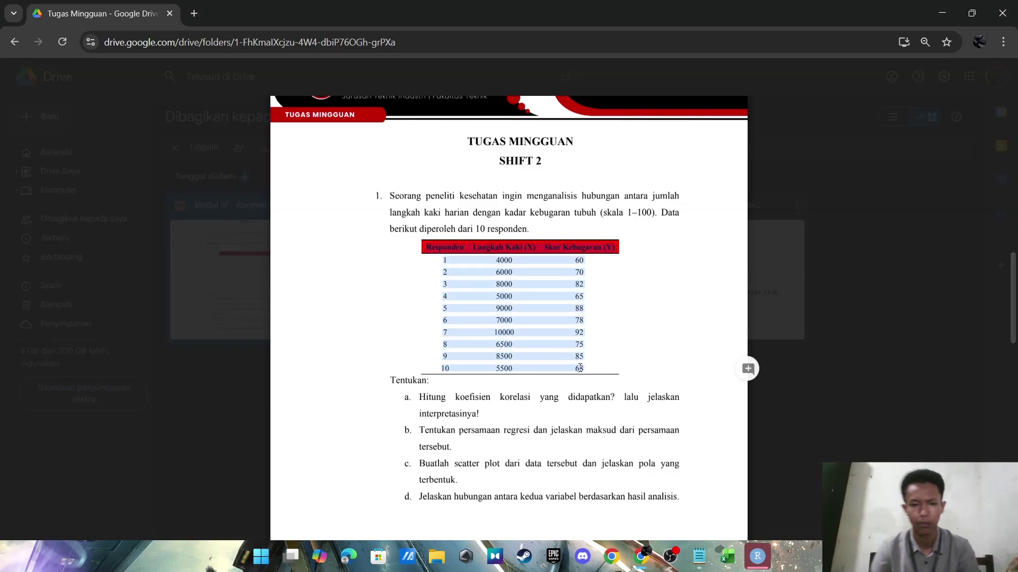
click(531, 266)
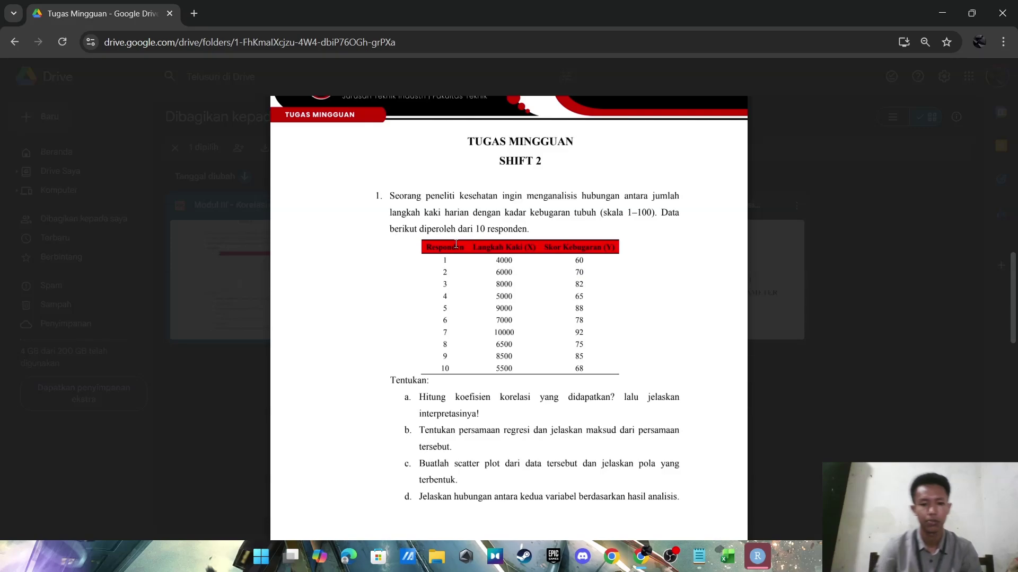
drag(473, 248, 528, 247)
click(528, 247)
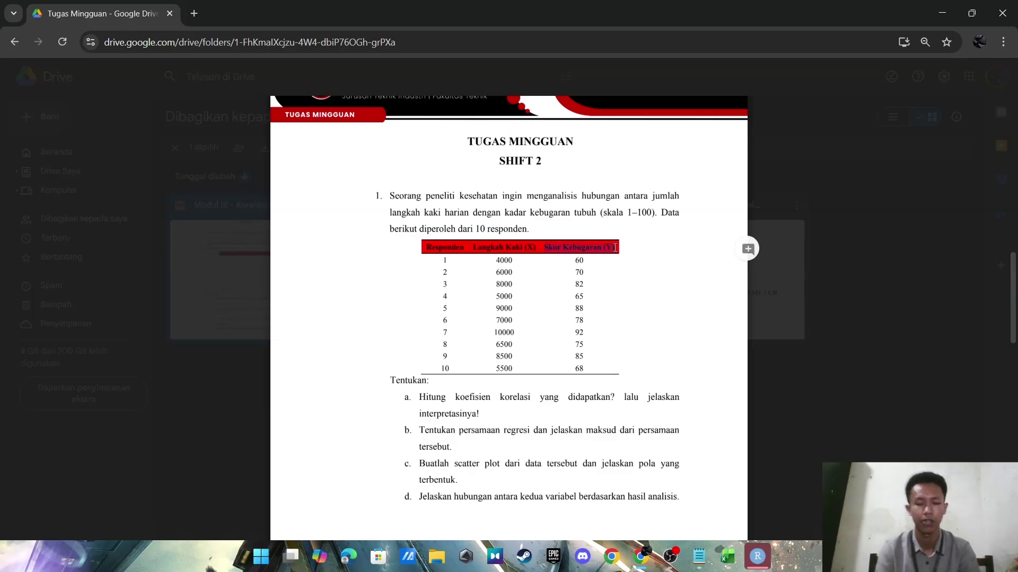
scroll(505, 327, down, 1)
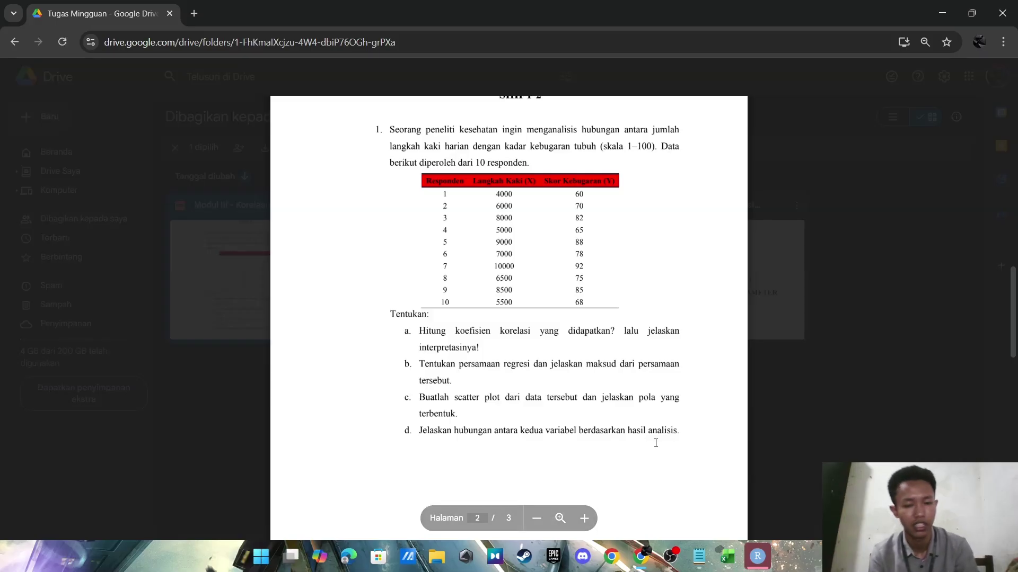
scroll(551, 443, up, 1)
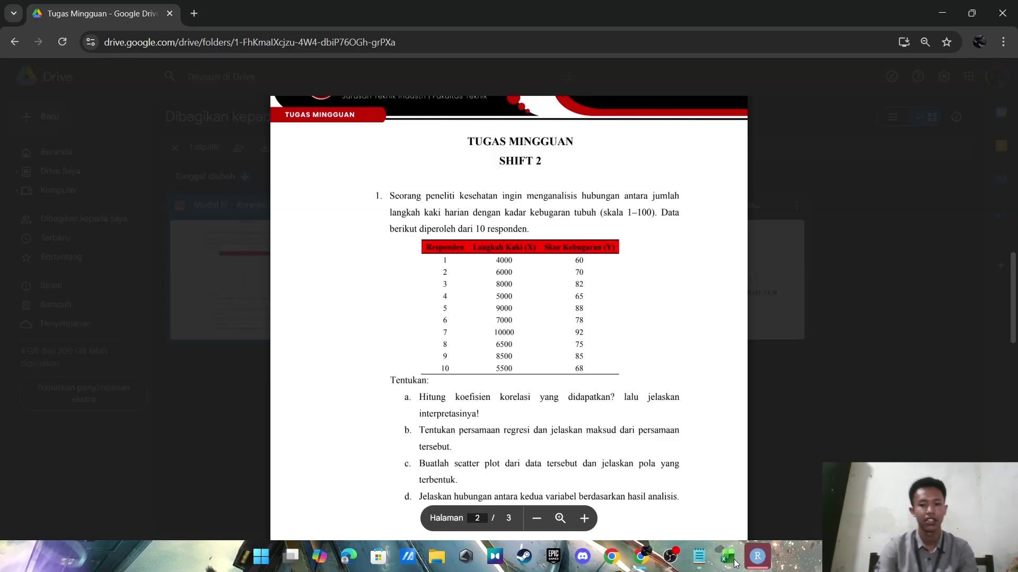
- Switch to the Shift2.xlsx workbook in Excel and review its respondent, Langkah Kaki (X) and Skor Kebugaran (Y) data
mouse_move(727, 556)
click(682, 491)
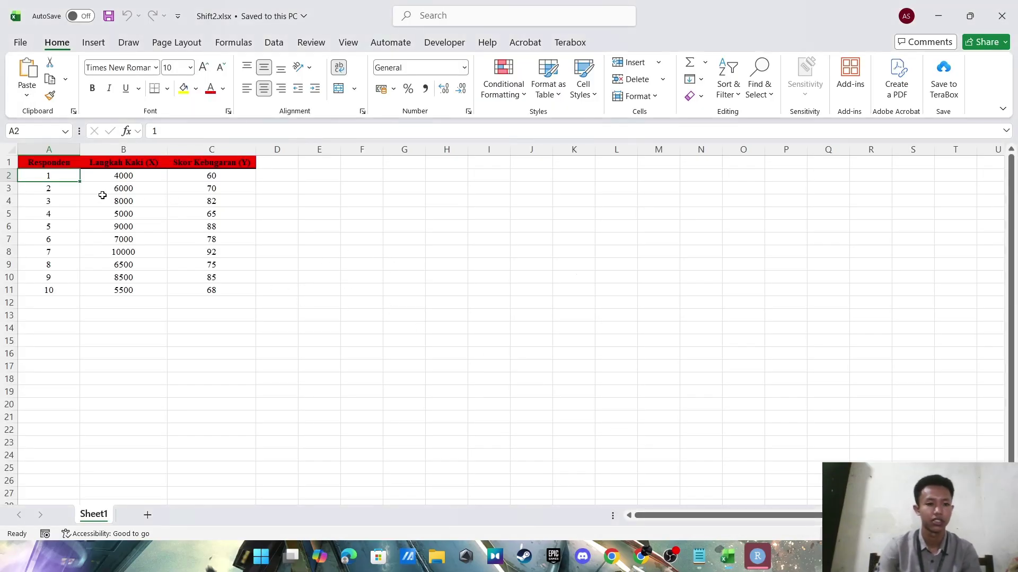
drag(54, 163, 223, 285)
click(224, 285)
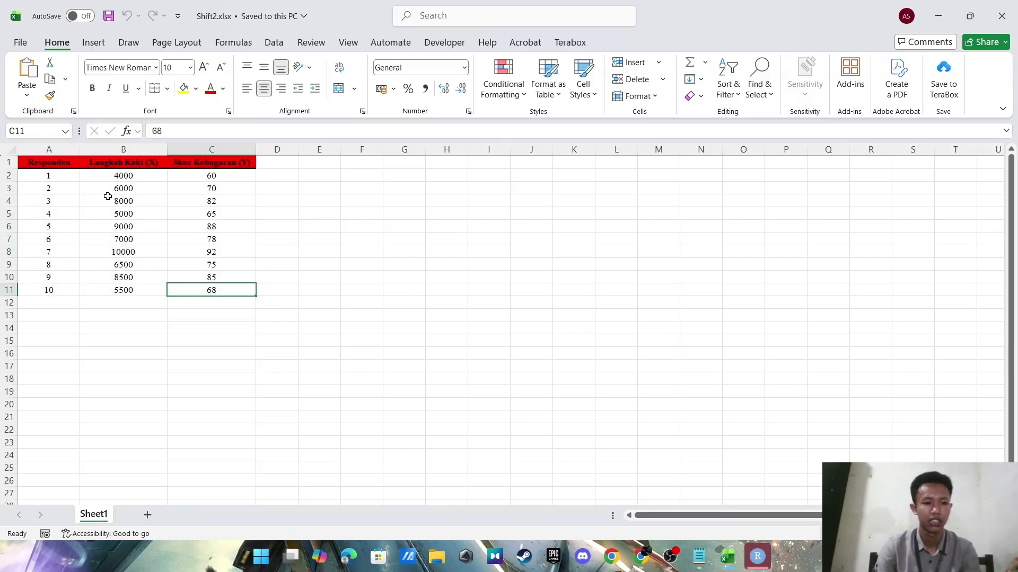
click(65, 175)
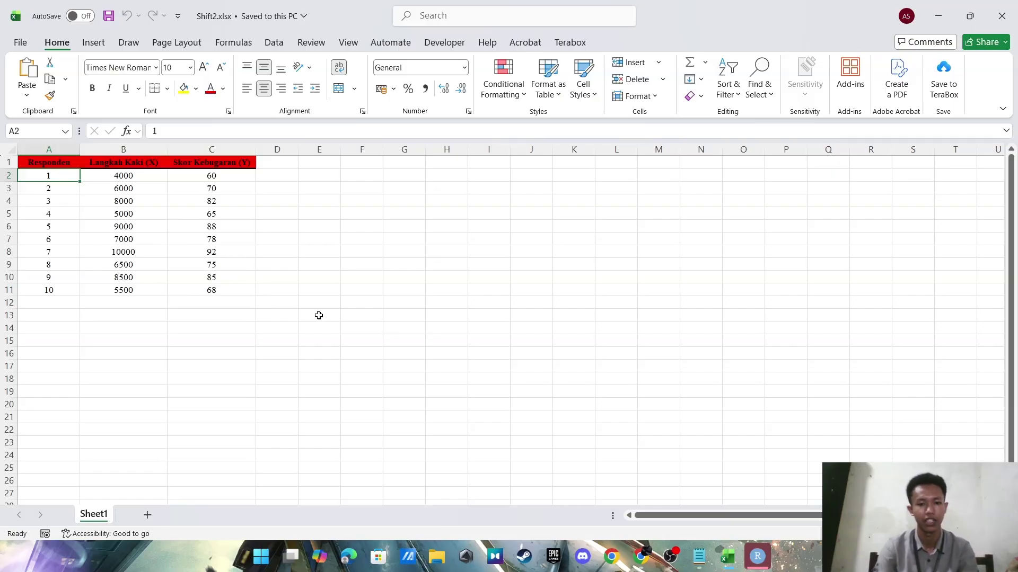
- Switch to RStudio, create a project from the existing directory ~/Kuliah/Statistika 2/Modul 3/Tuming, and postpone the offered update
click(757, 556)
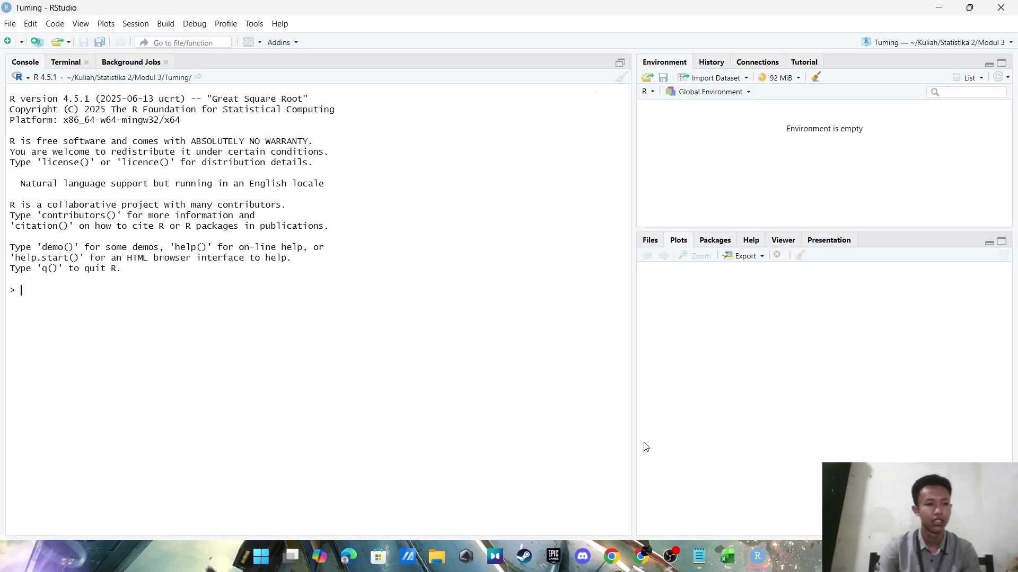
click(9, 24)
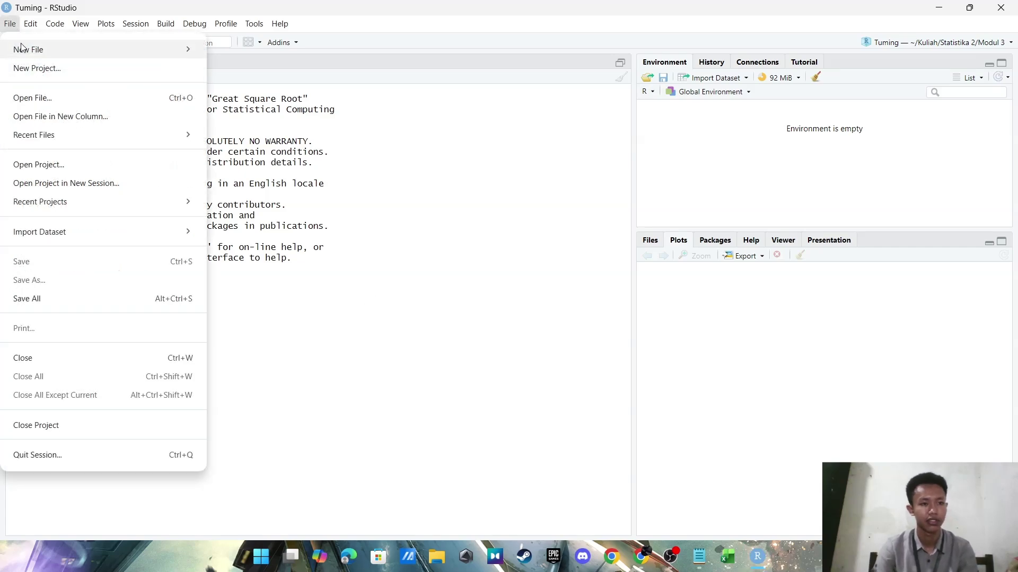
click(33, 66)
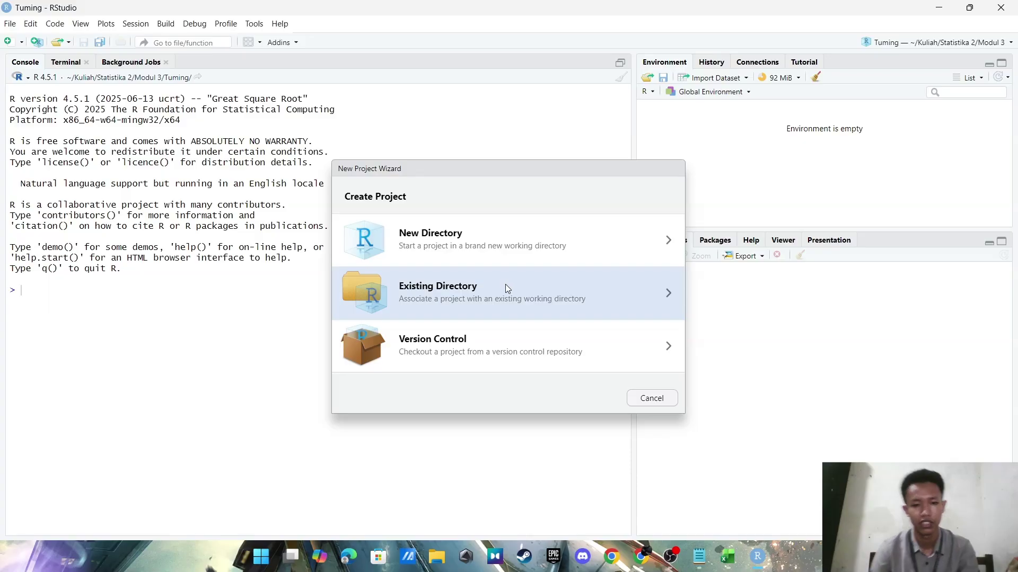
click(505, 285)
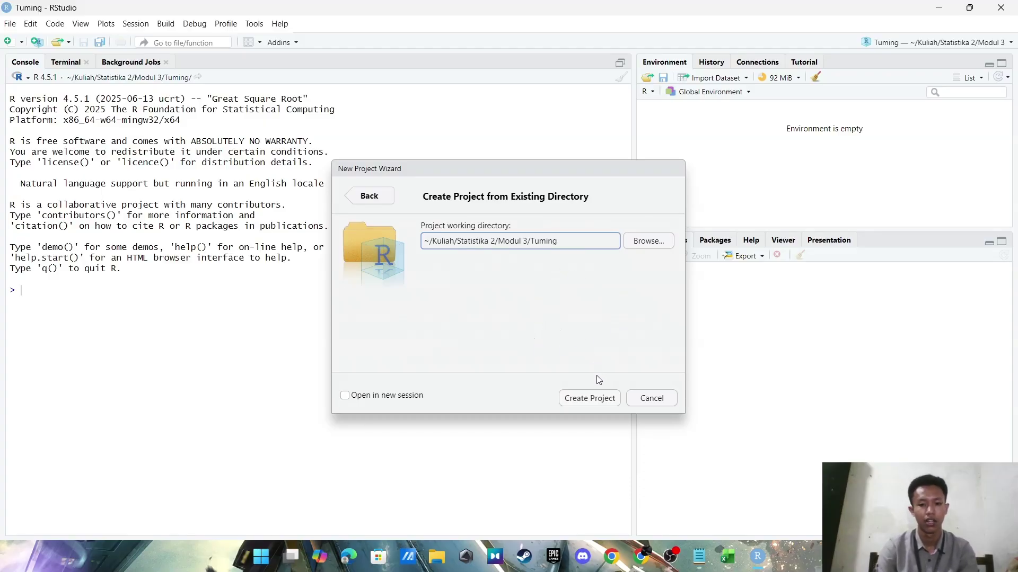
click(592, 399)
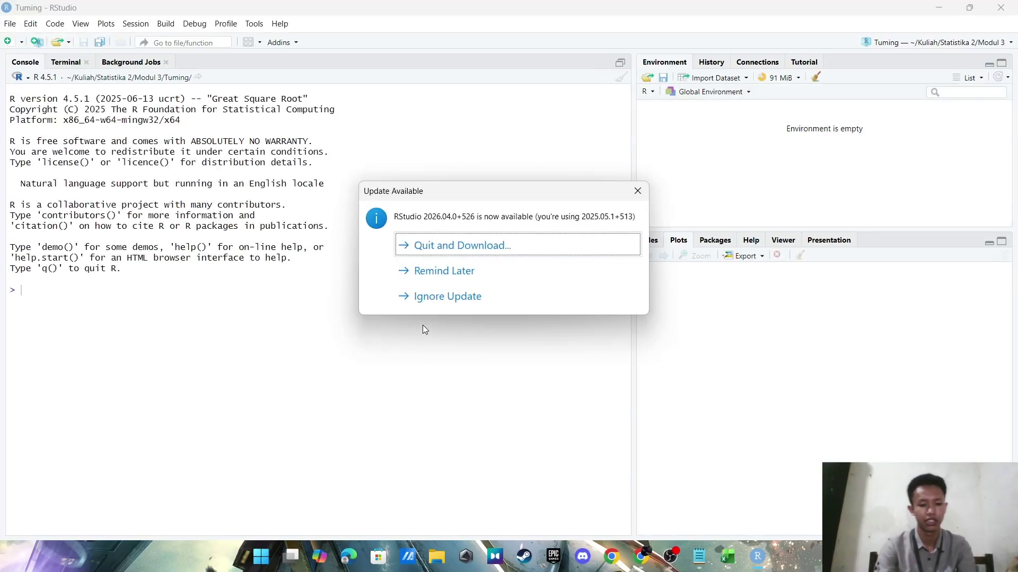
click(497, 277)
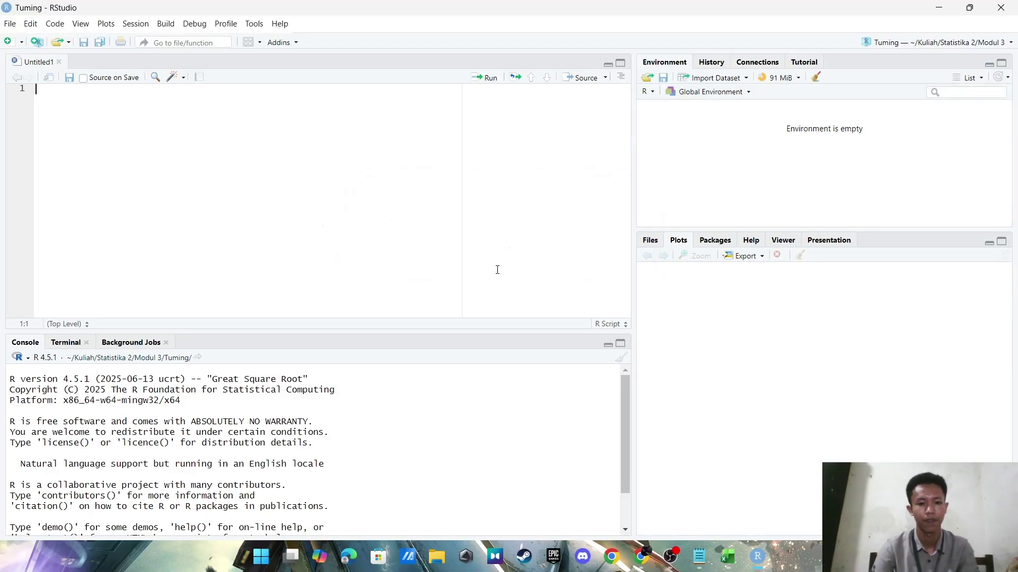
- Copy the Notepad code from the package installation through lm(y_133~x_133) and paste it into the empty R script in RStudio
click(699, 555)
drag(137, 99, 300, 229)
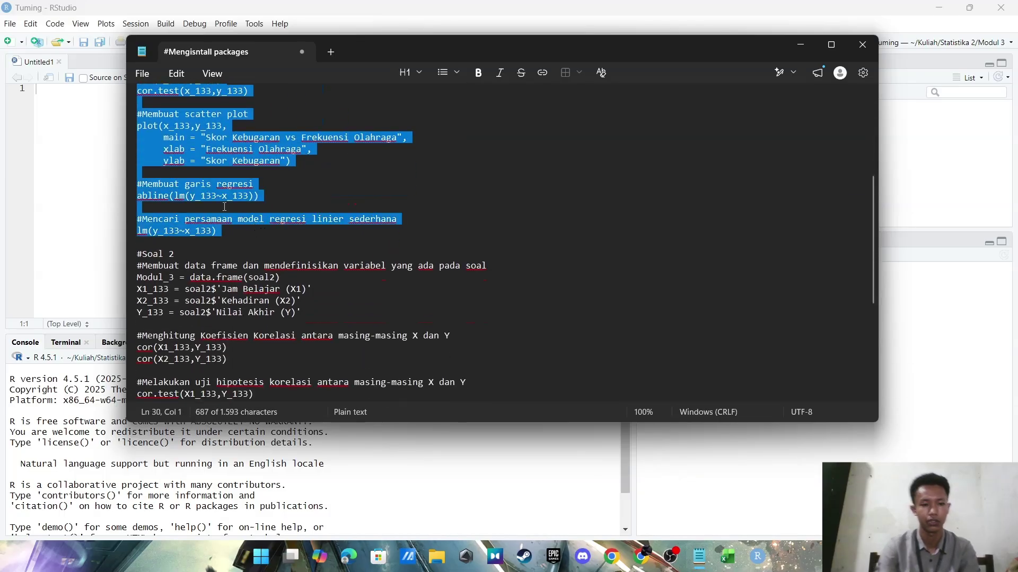
scroll(197, 184, up, 6)
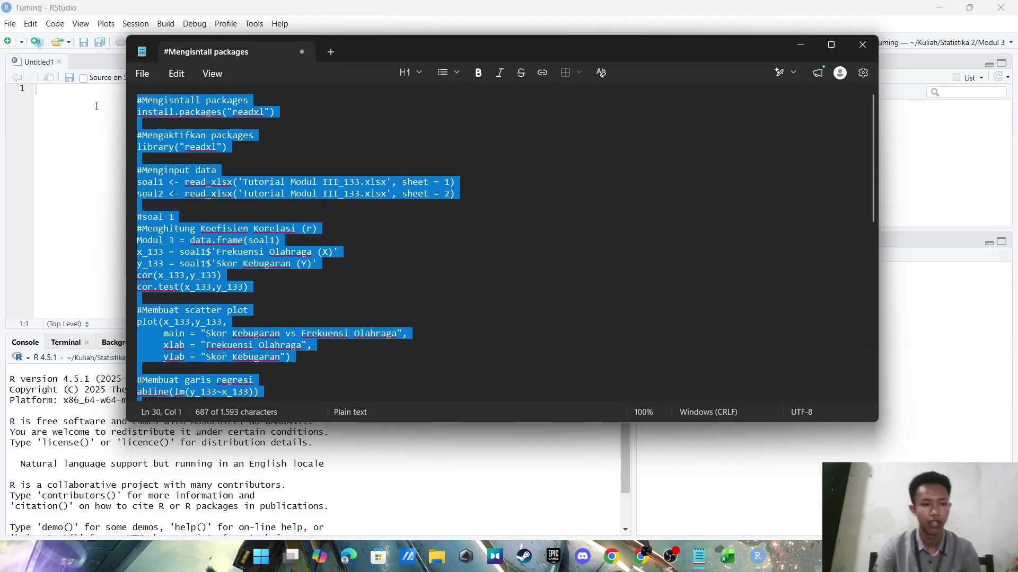
click(148, 112)
click(106, 131)
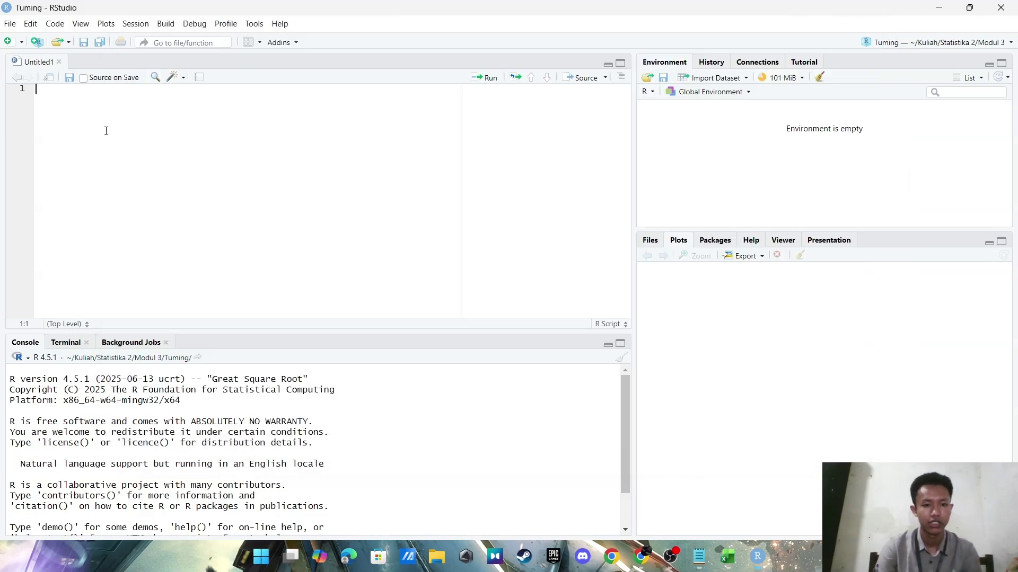
key(ctrl+v)
scroll(134, 191, up, 3)
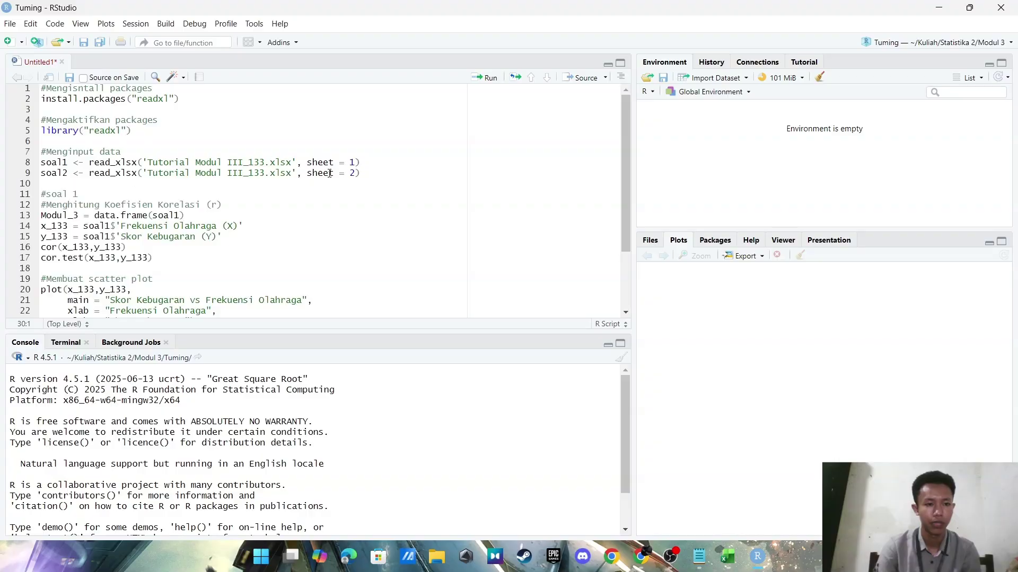
- Delete the soal2 import line that reads sheet 2 from the script
drag(371, 174, 41, 174)
key(BackSpace)
key(BackSpace)
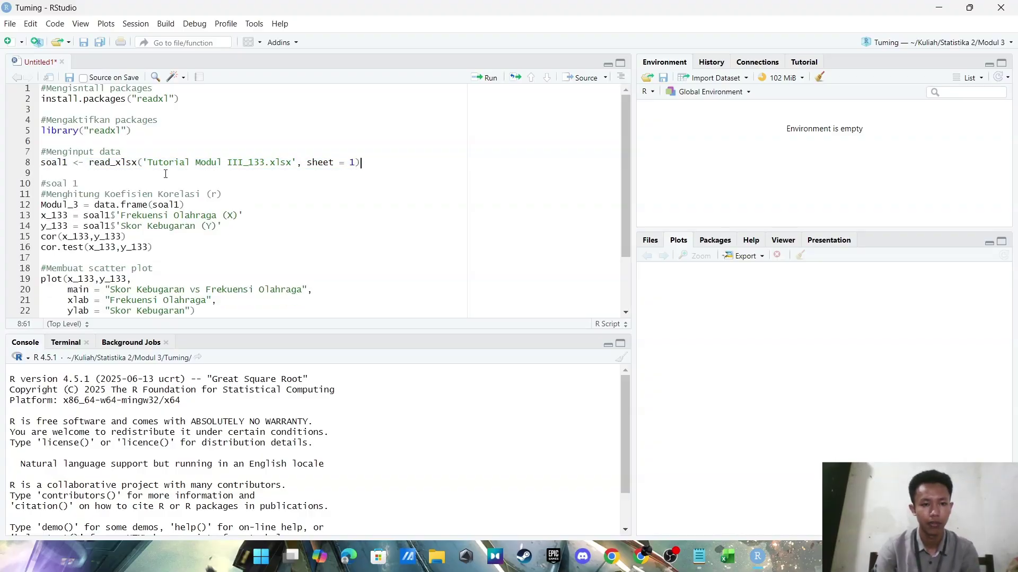
- Change the file name in the soal1 read_xlsx call to 'Shift2.xlsx'
click(264, 161)
key(BackSpace)
key(BackSpace)
key(BackSpace)
key(BackSpace)
key(BackSpace)
key(BackSpace)
key(BackSpace)
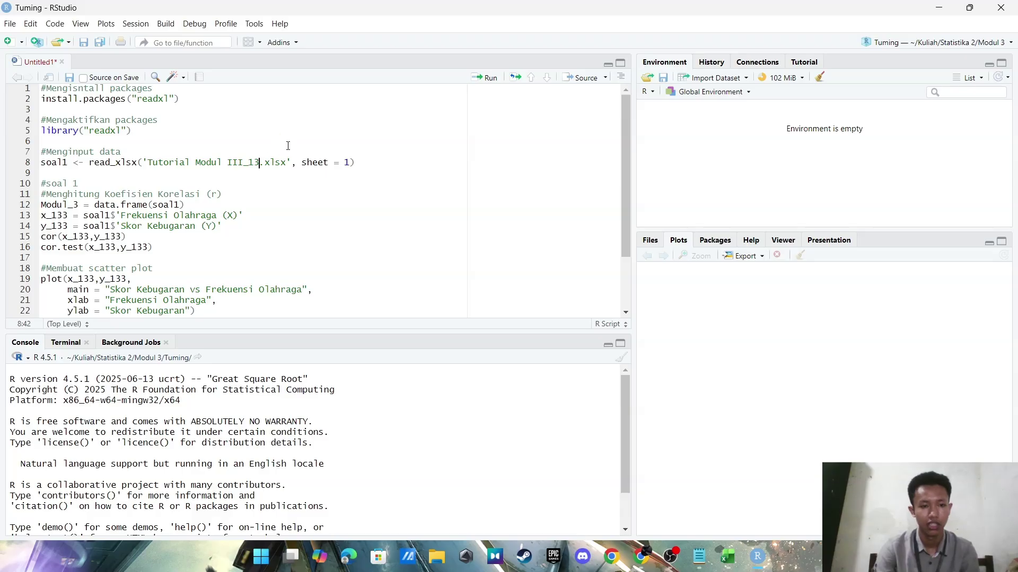
key(BackSpace)
key(BackSpace)
key(BackSpace)
key(BackSpace)
key(BackSpace)
key(BackSpace)
key(BackSpace)
key(BackSpace)
key(BackSpace)
key(BackSpace)
key(BackSpace)
key(BackSpace)
key(BackSpace)
key(BackSpace)
key(BackSpace)
text(Shift)
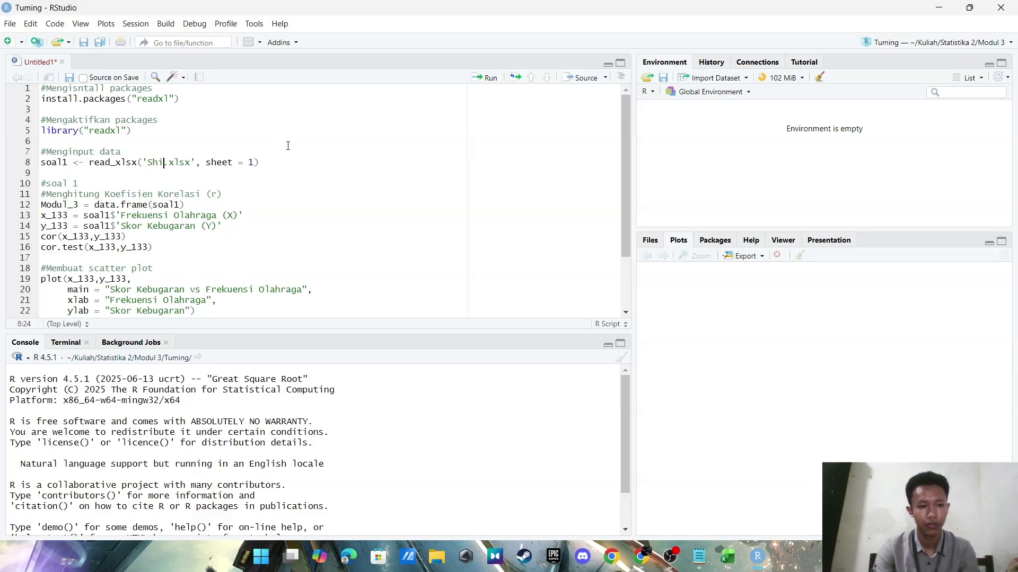
text(2)
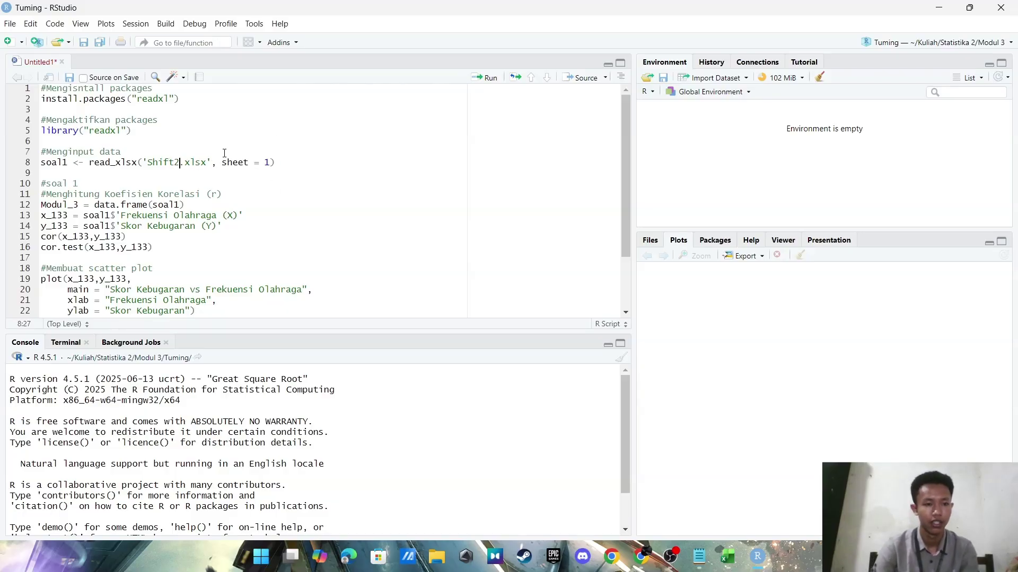
- Check the column headings in the Excel workbook and change the x_133 column reference to 'Langkah Kaki (X)'
scroll(183, 169, down, 2)
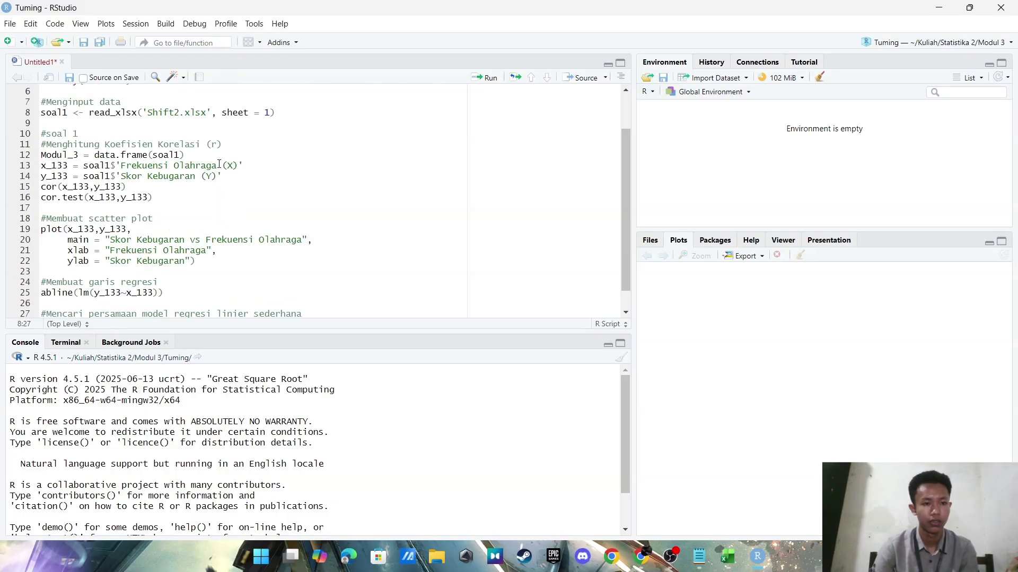
click(727, 561)
click(728, 561)
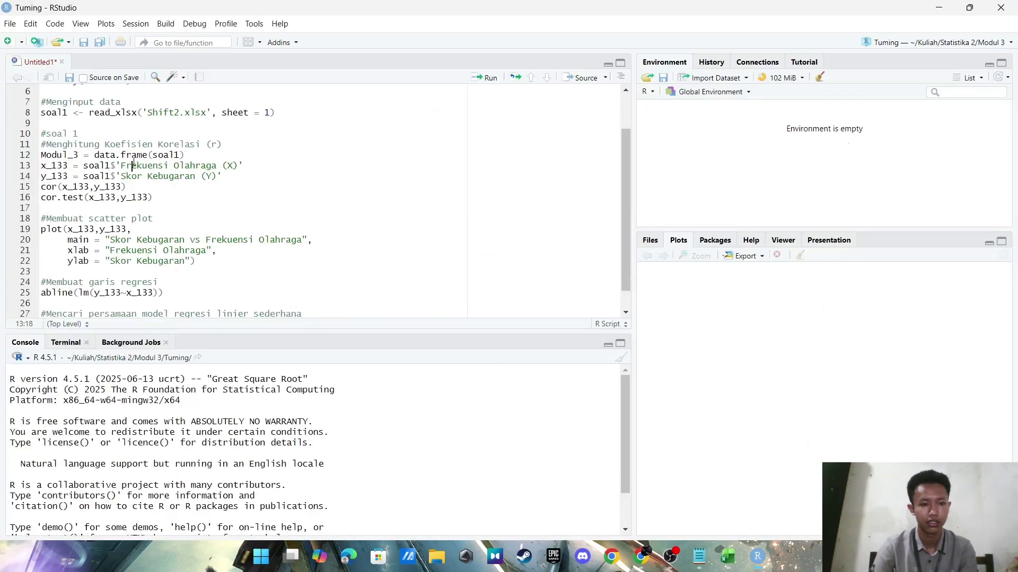
drag(122, 165, 217, 166)
text(Lang)
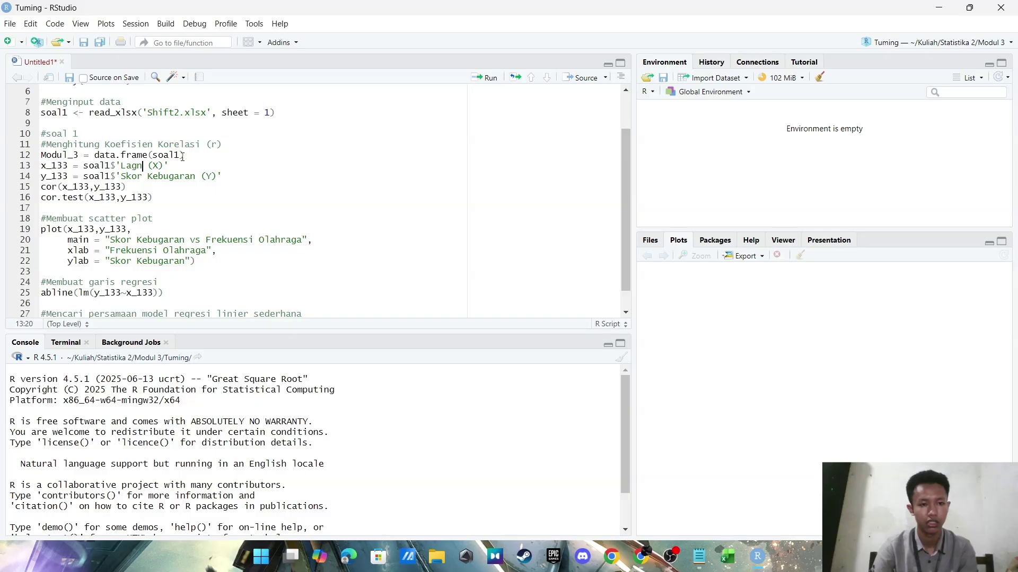
text(kah Kaki)
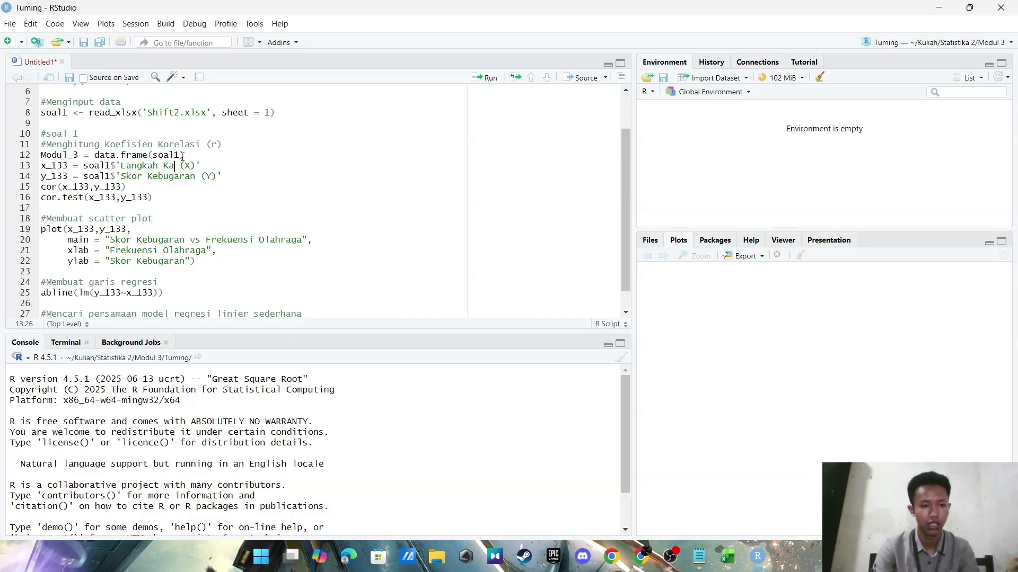
- Replace "Frekuensi Olahraga" with "Langkah Kaki" in the scatter plot's main title and x-axis label
drag(139, 167, 171, 166)
key(ctrl+c)
click(207, 208)
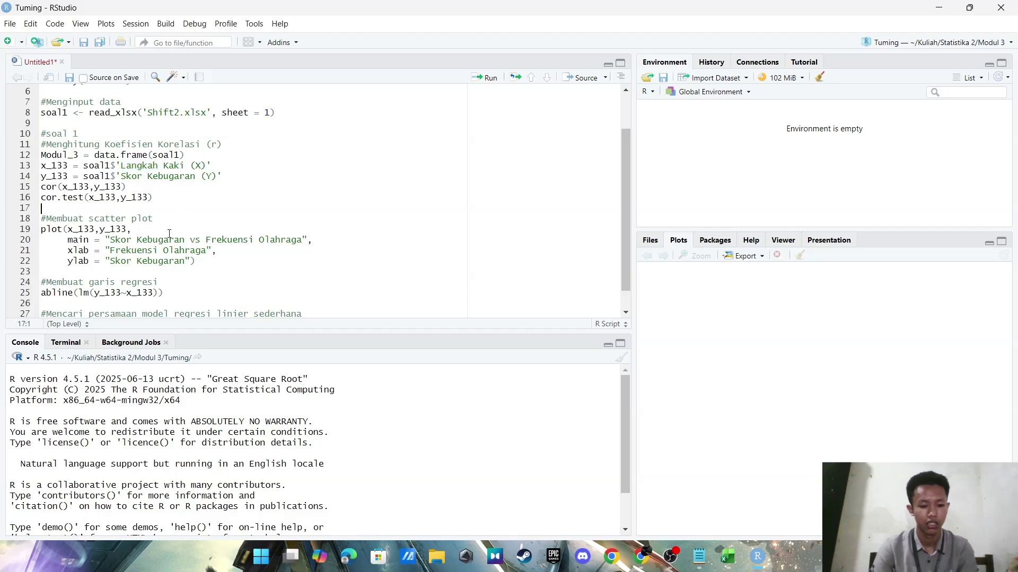
drag(254, 241, 305, 240)
click(227, 237)
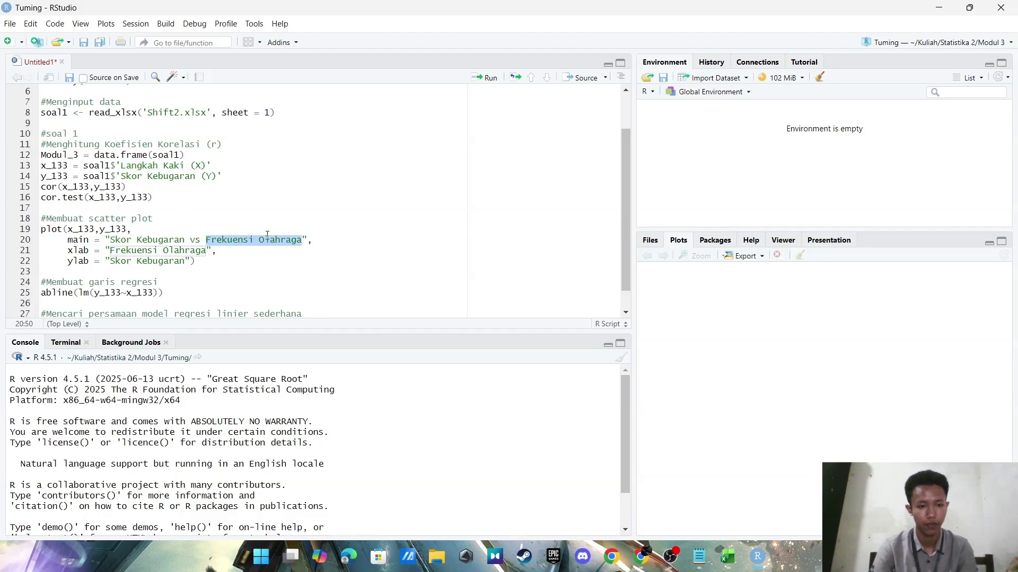
key(ctrl+v)
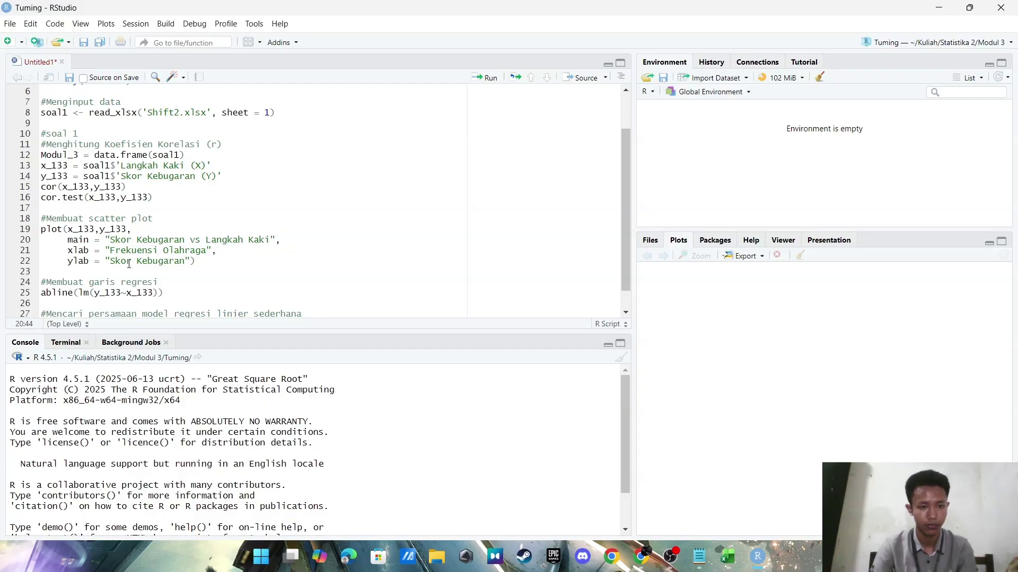
drag(126, 250, 178, 253)
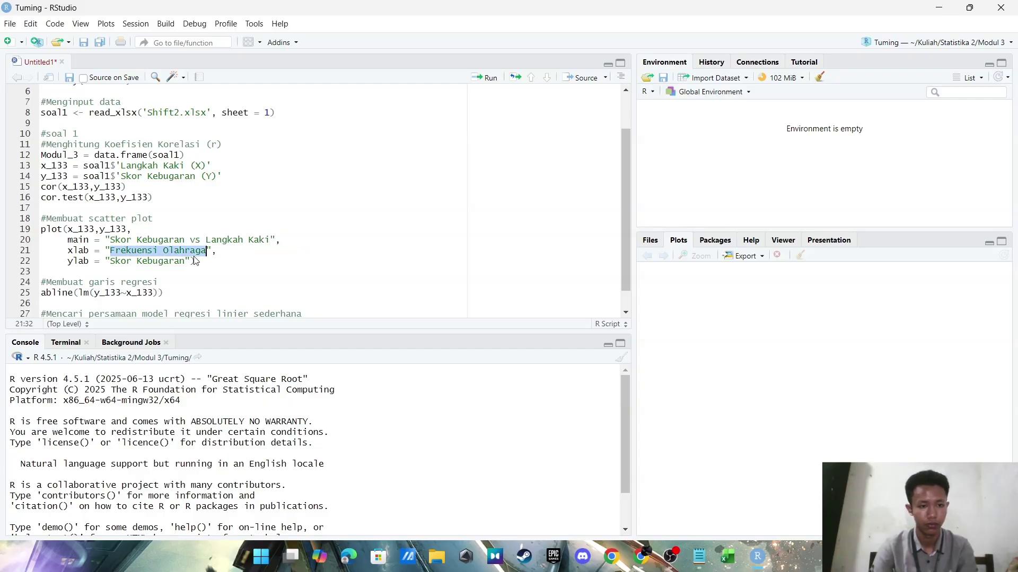
key(ctrl+v)
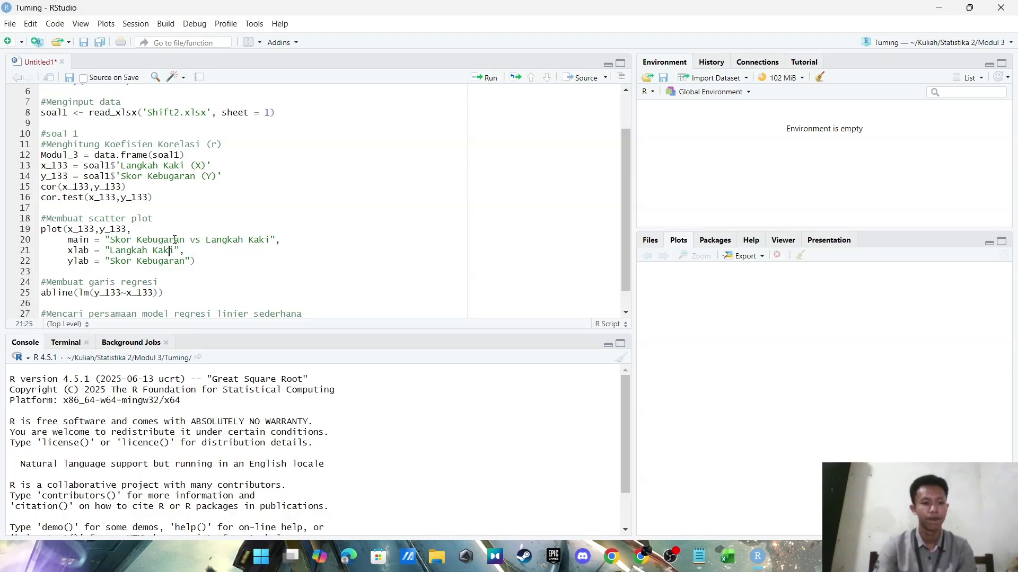
- Review the script's package installation, library and soal1 data import lines and where soal1 is used
scroll(165, 182, up, 2)
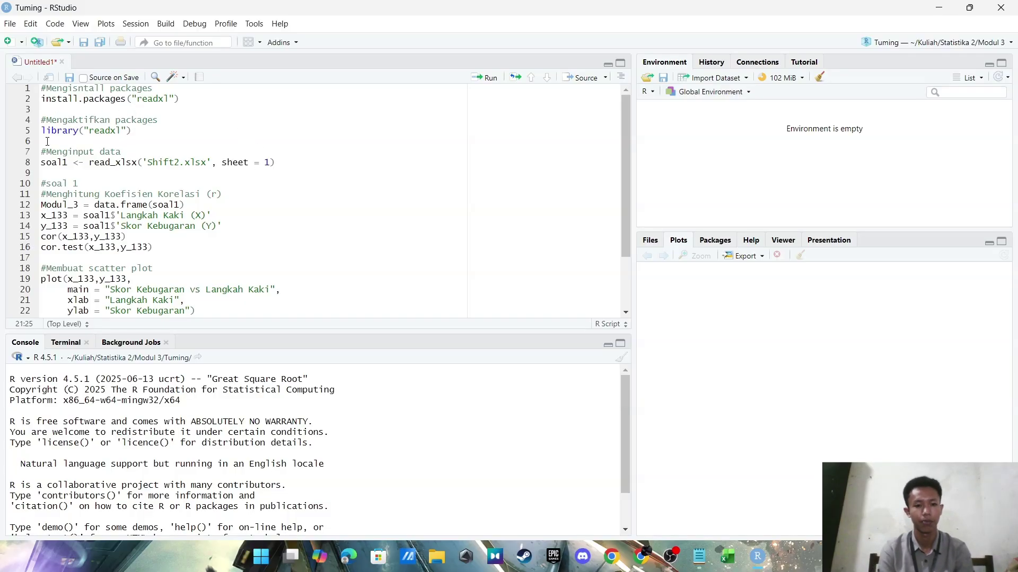
double_click(115, 130)
click(112, 137)
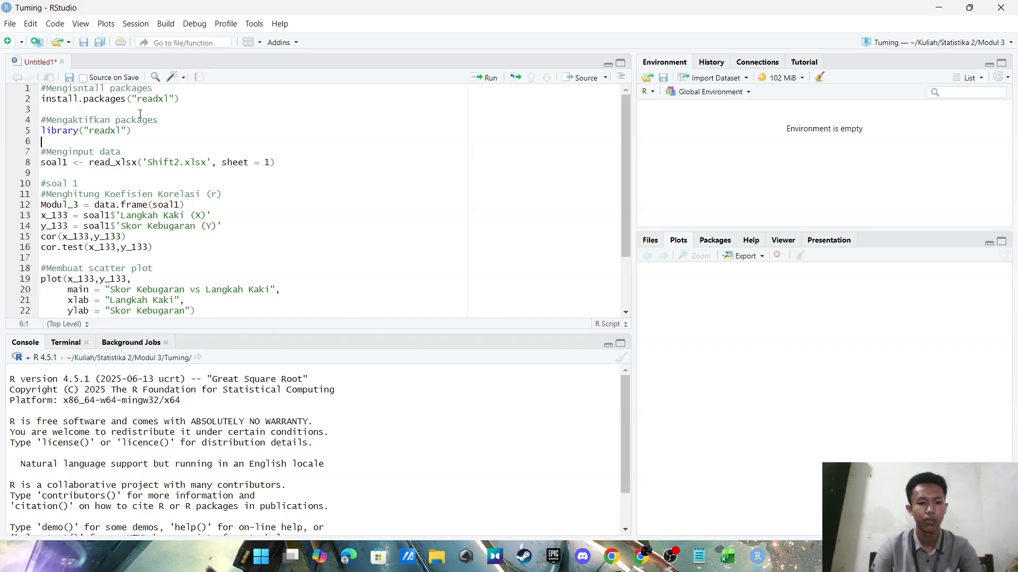
scroll(132, 130, down, 2)
click(52, 113)
double_click(52, 112)
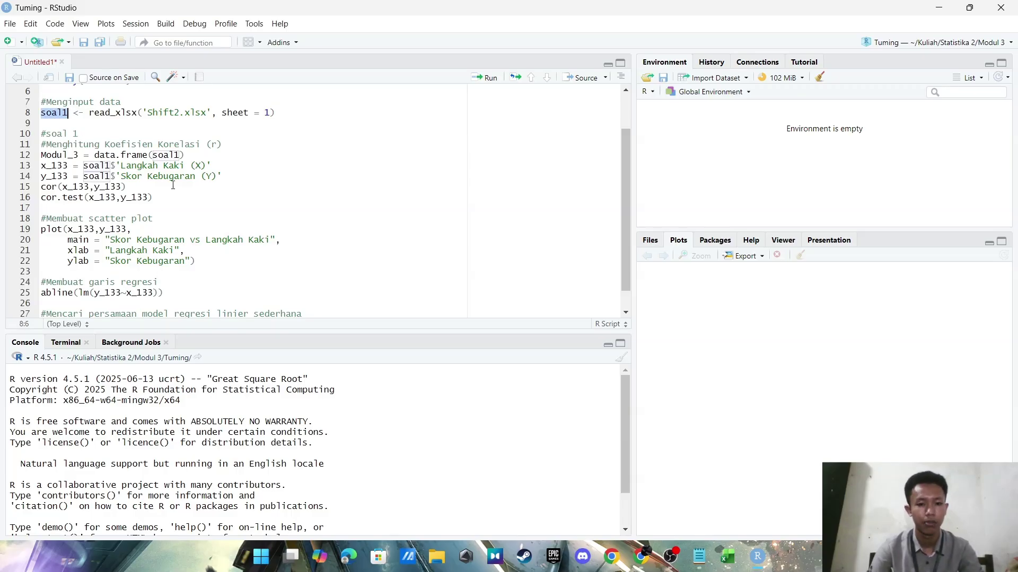
scroll(113, 180, up, 2)
click(157, 162)
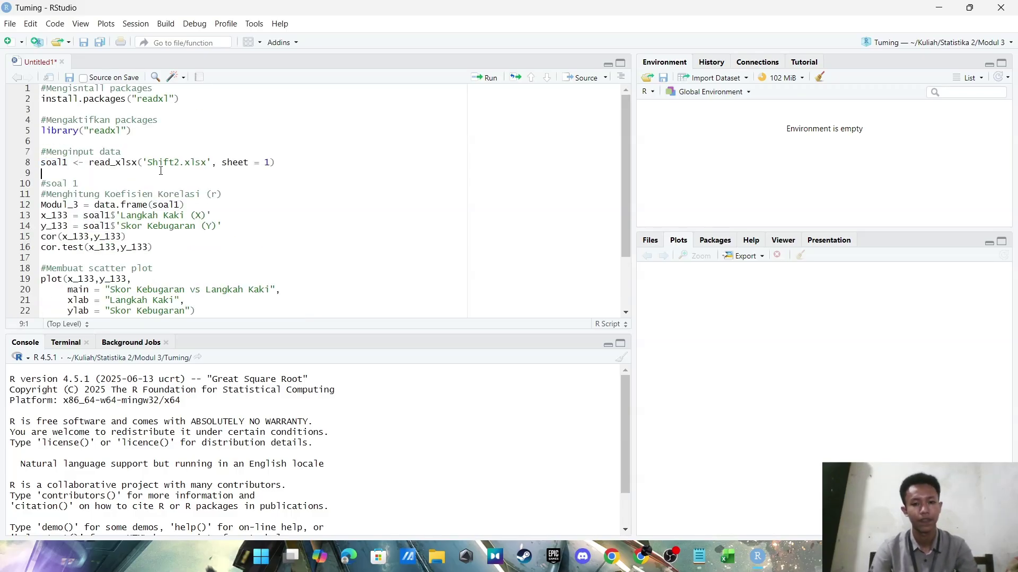
- Review the file name and sheet argument of the soal1 import and the column references assigned to x_133 and y_133
double_click(187, 163)
click(264, 162)
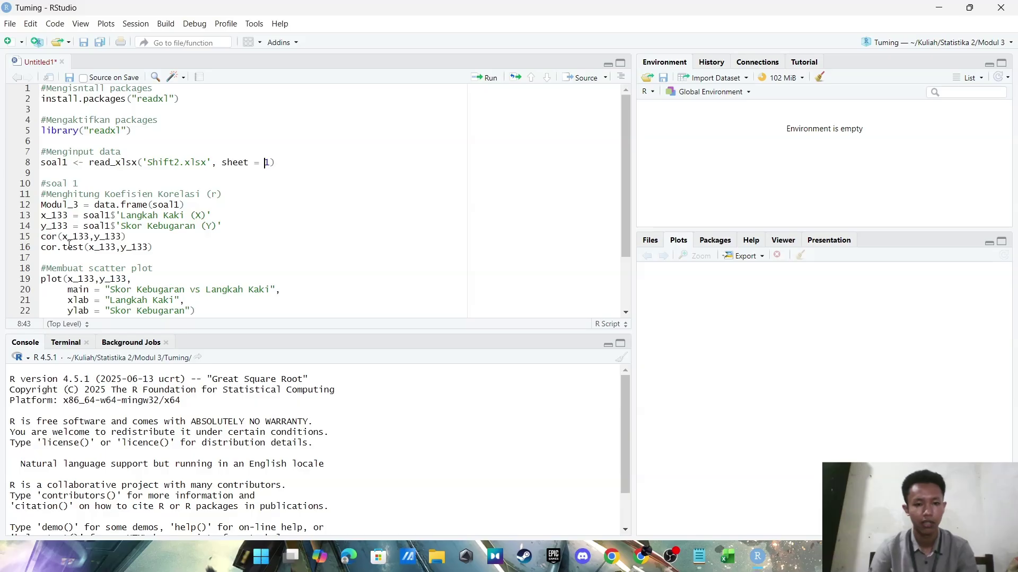
click(52, 215)
double_click(49, 214)
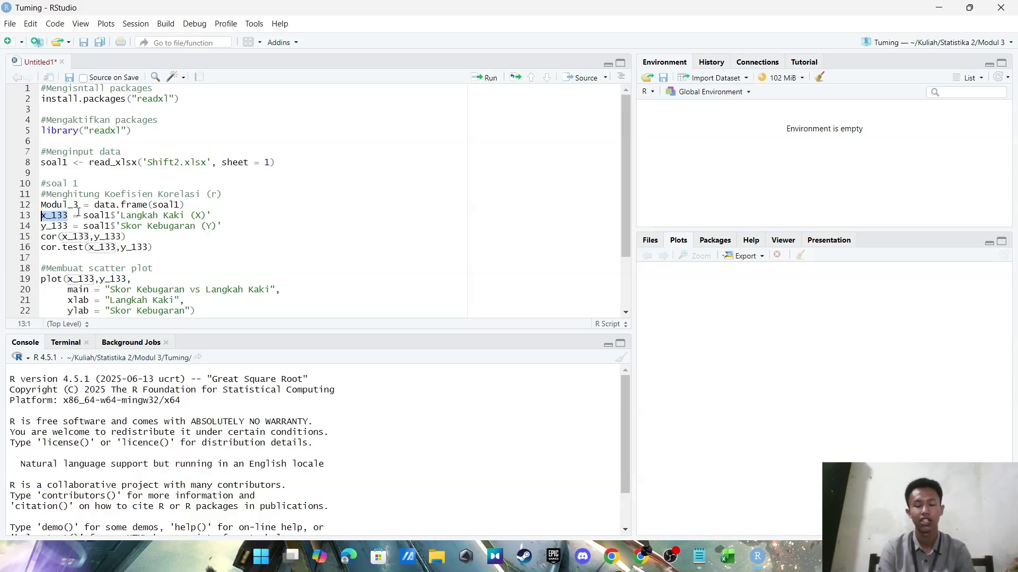
click(196, 217)
click(54, 227)
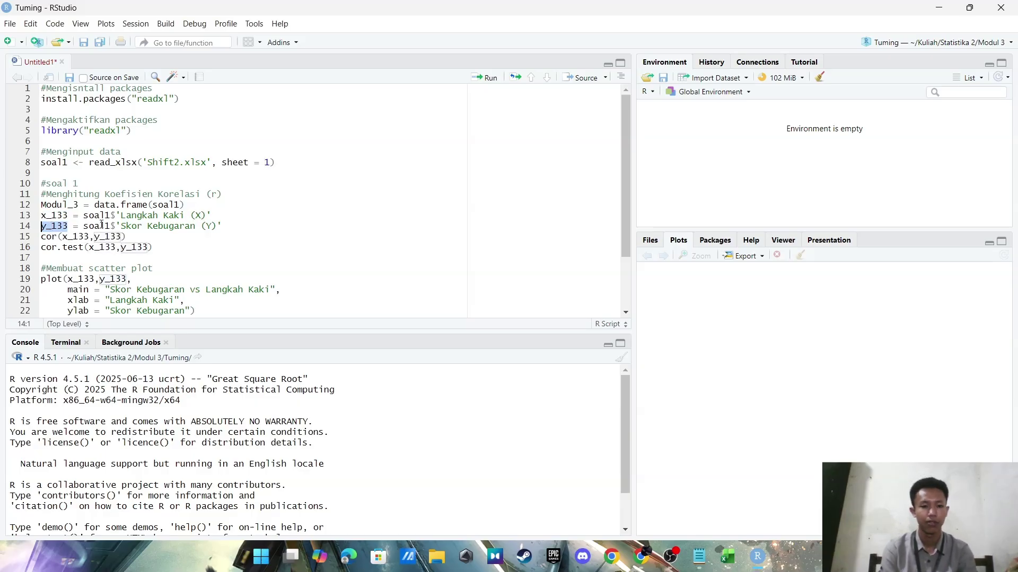
click(121, 215)
drag(131, 215, 183, 220)
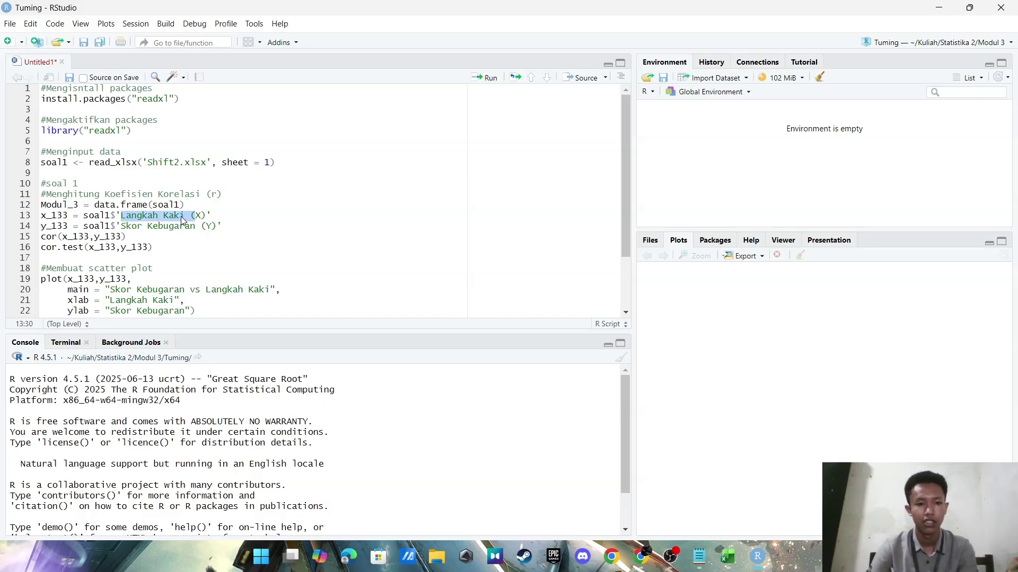
click(180, 216)
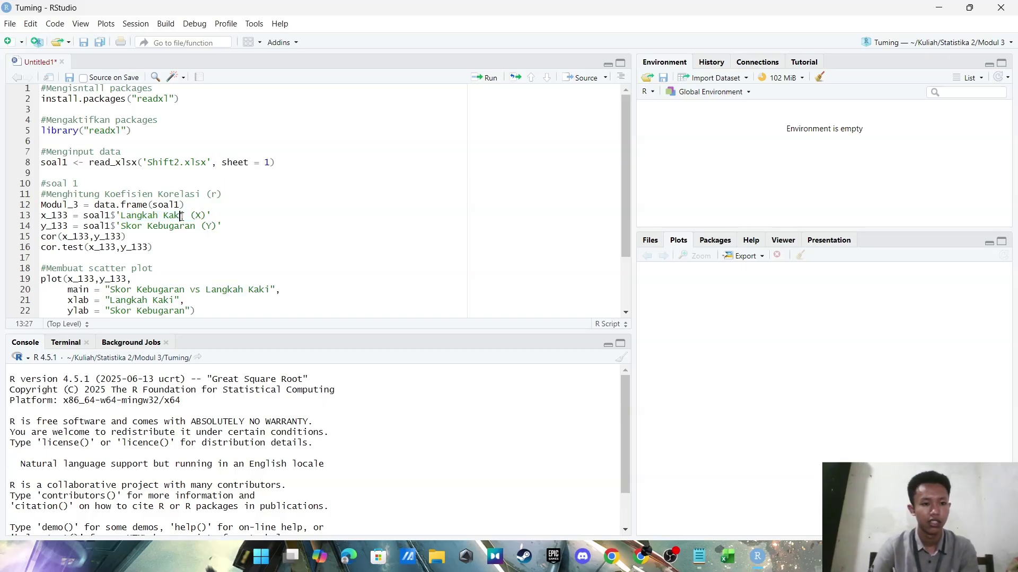
click(126, 226)
drag(126, 228, 201, 227)
click(202, 226)
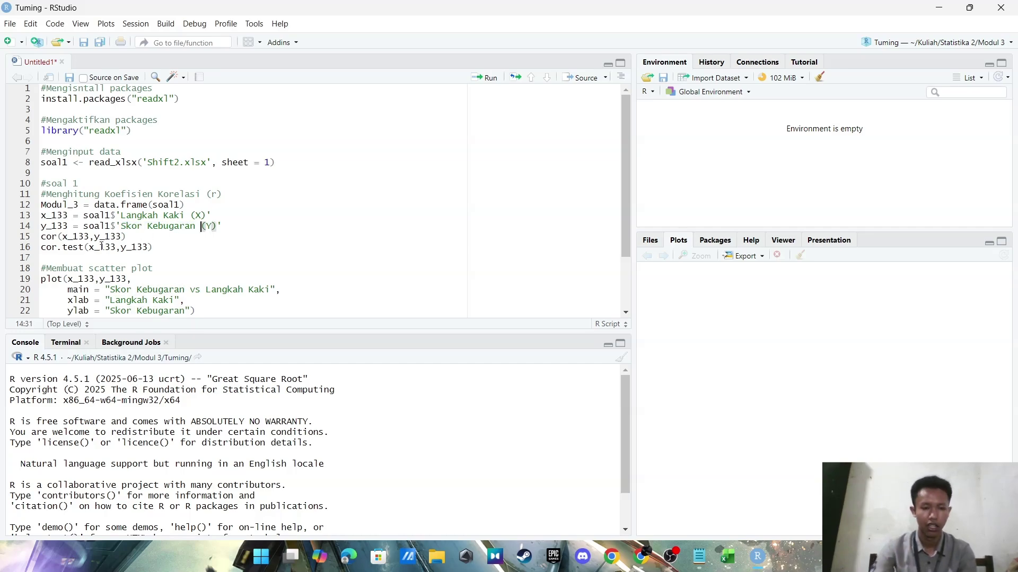
- Review the cor and cor.test calls that calculate the correlation between x_133 and y_133
click(43, 238)
drag(43, 238, 99, 239)
click(134, 238)
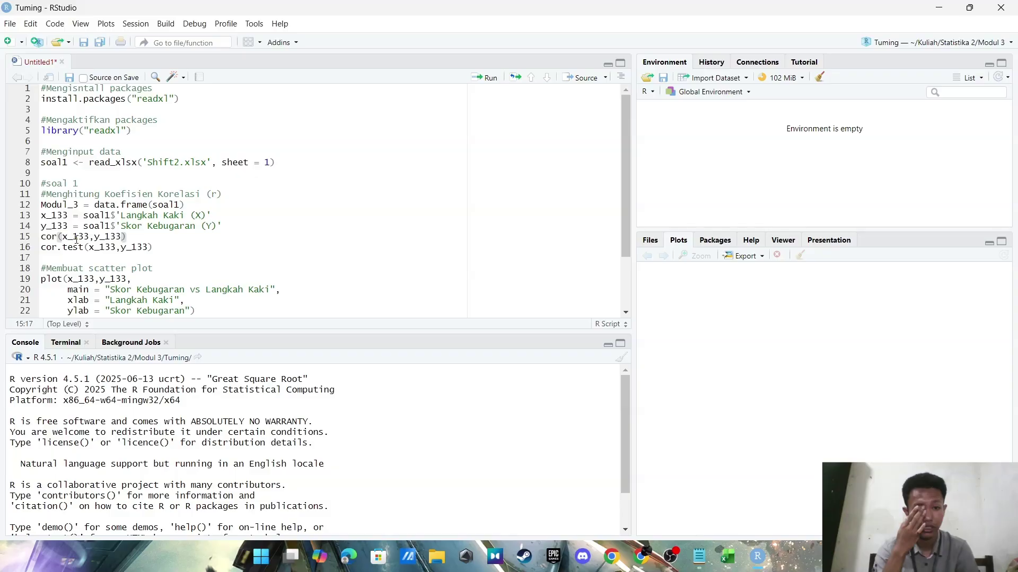
drag(43, 248, 84, 248)
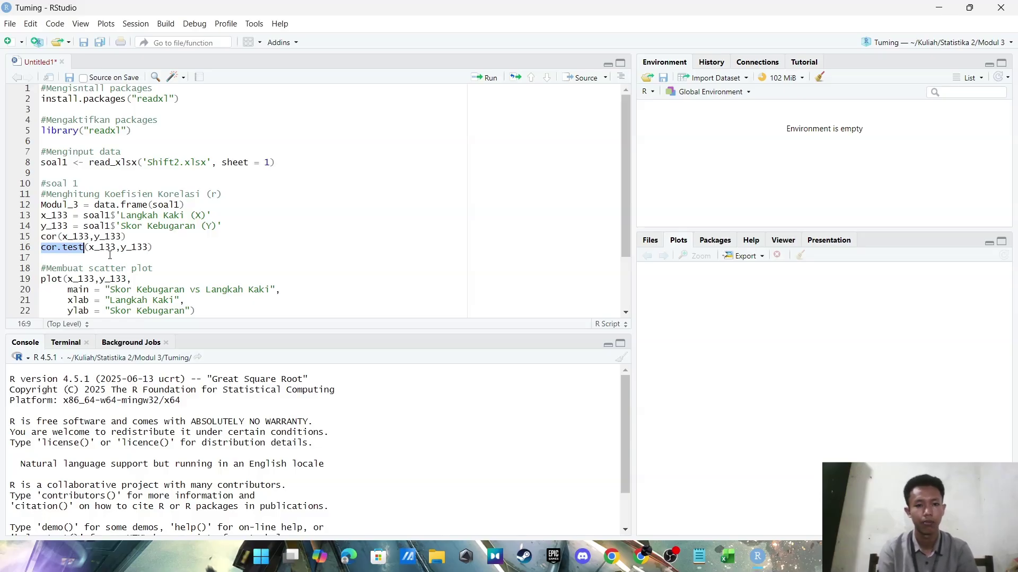
scroll(104, 259, down, 3)
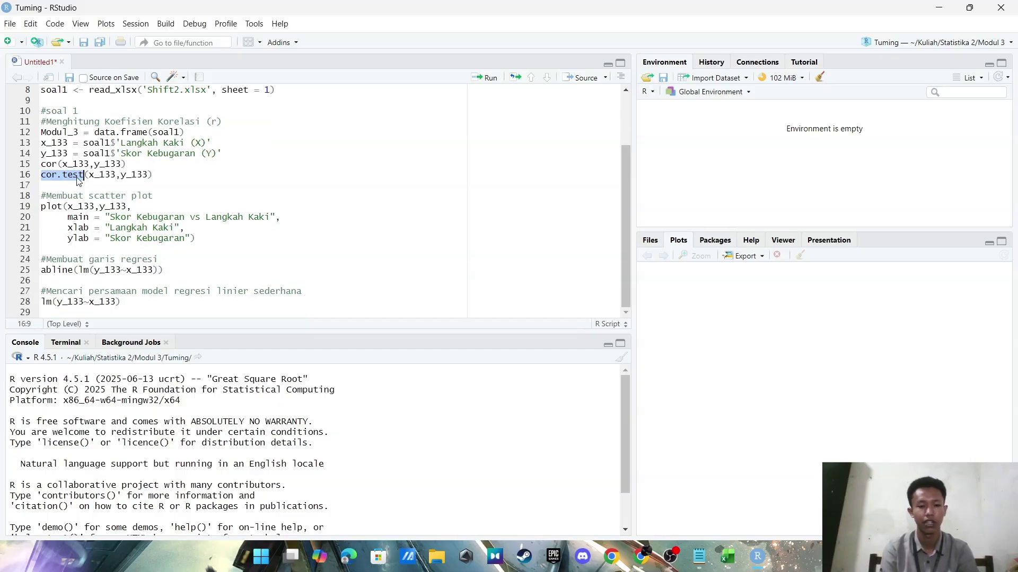
click(89, 175)
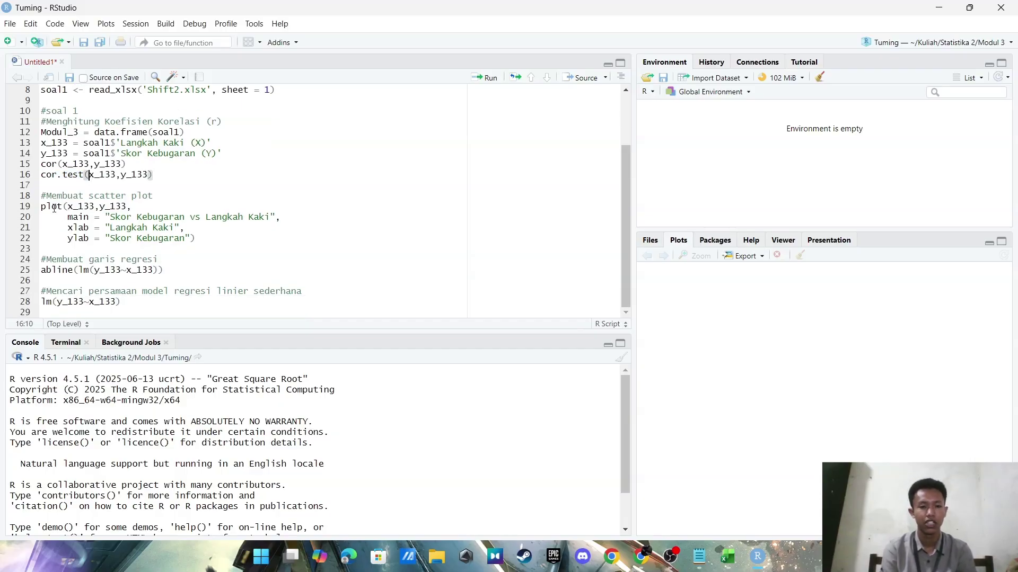
- Review the scatter plot's main title, x-axis label and y-axis label arguments in the plot call
double_click(78, 229)
click(132, 228)
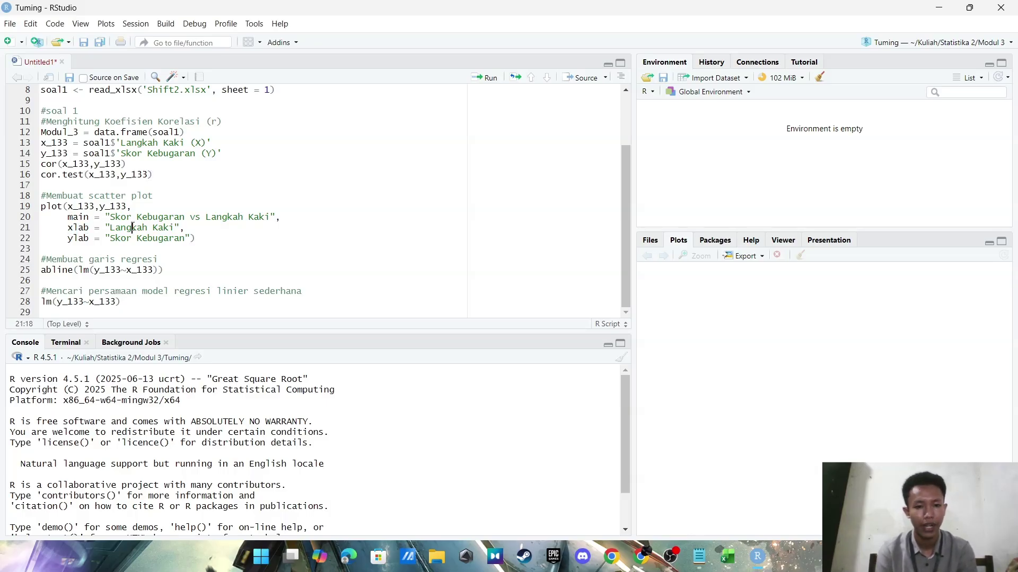
drag(110, 217, 243, 217)
click(243, 217)
drag(147, 228, 174, 227)
click(103, 247)
double_click(84, 238)
click(148, 239)
click(171, 239)
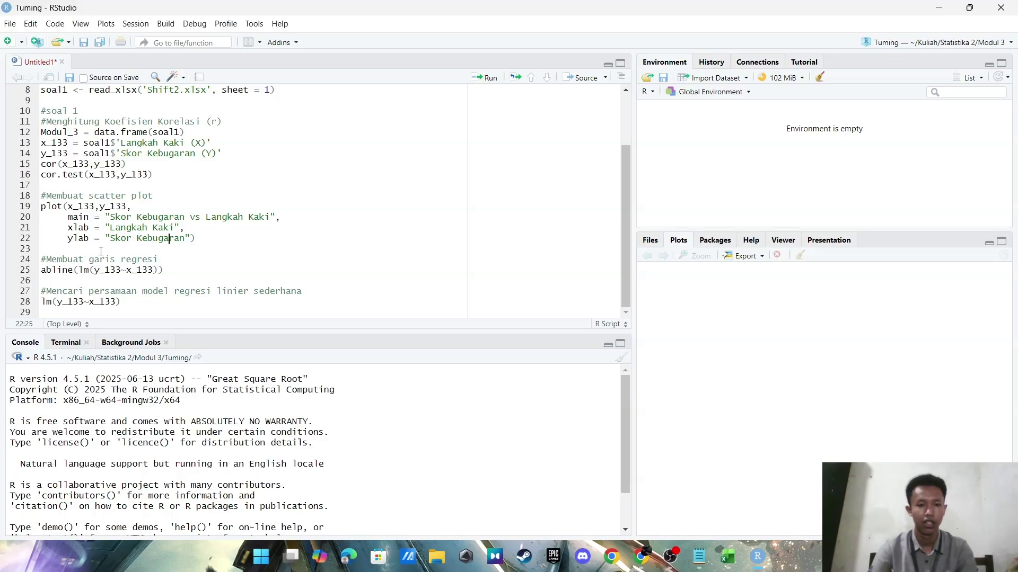
click(160, 253)
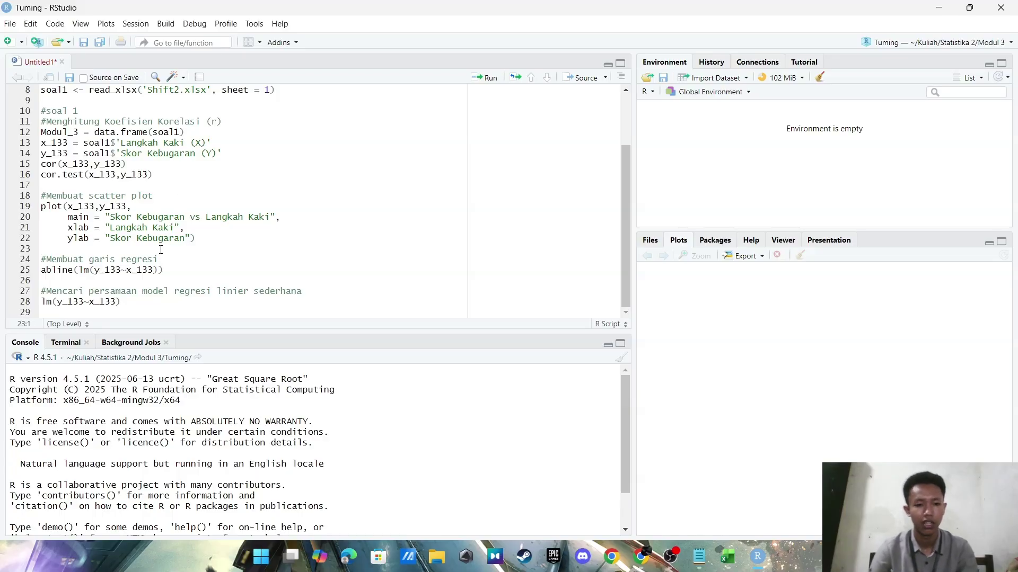
- Review the abline regression line call and the lm call for the simple linear regression model
double_click(57, 270)
click(167, 270)
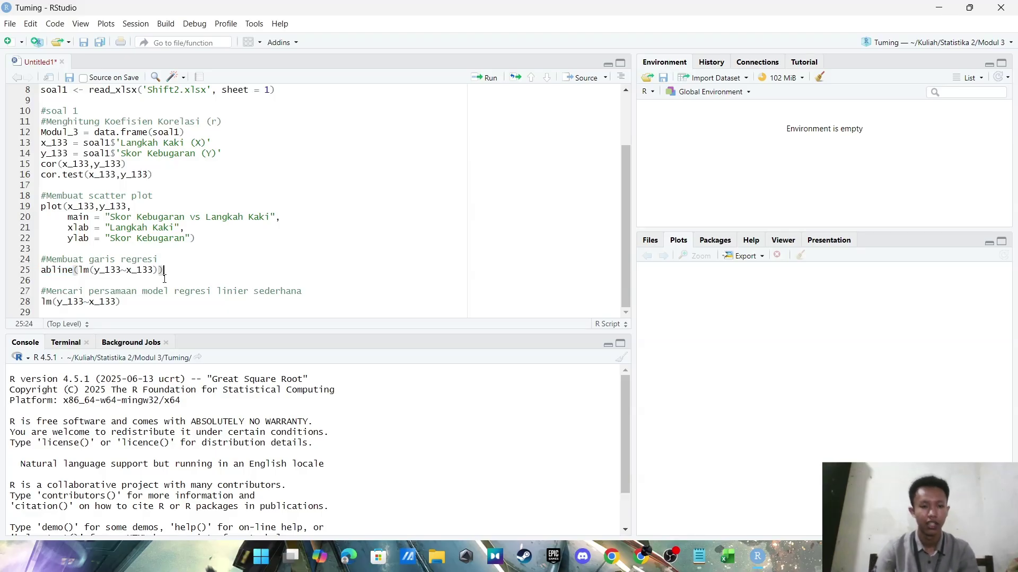
key(Down)
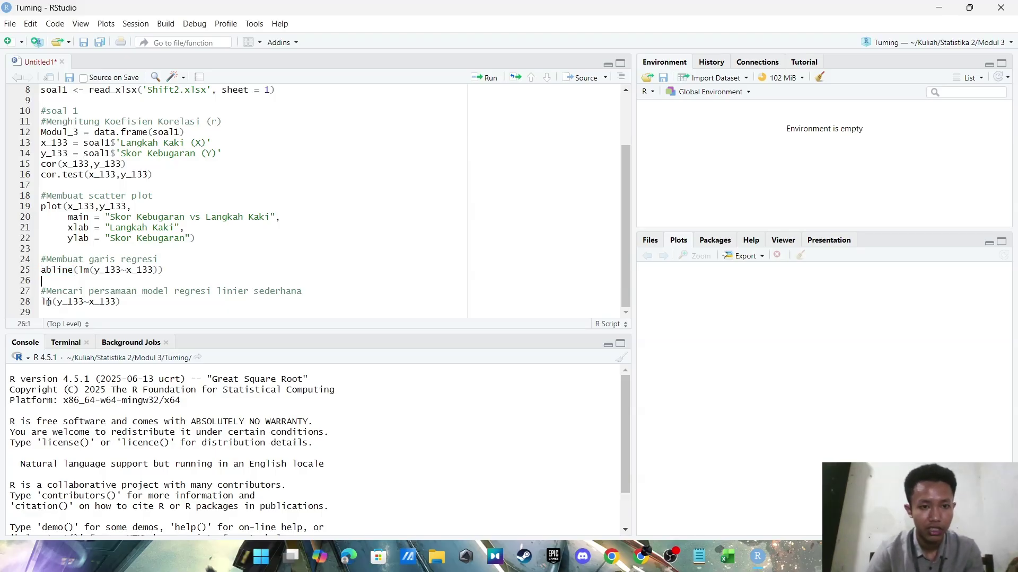
click(62, 270)
click(59, 280)
double_click(53, 302)
double_click(49, 301)
click(51, 301)
double_click(52, 302)
click(49, 292)
click(53, 282)
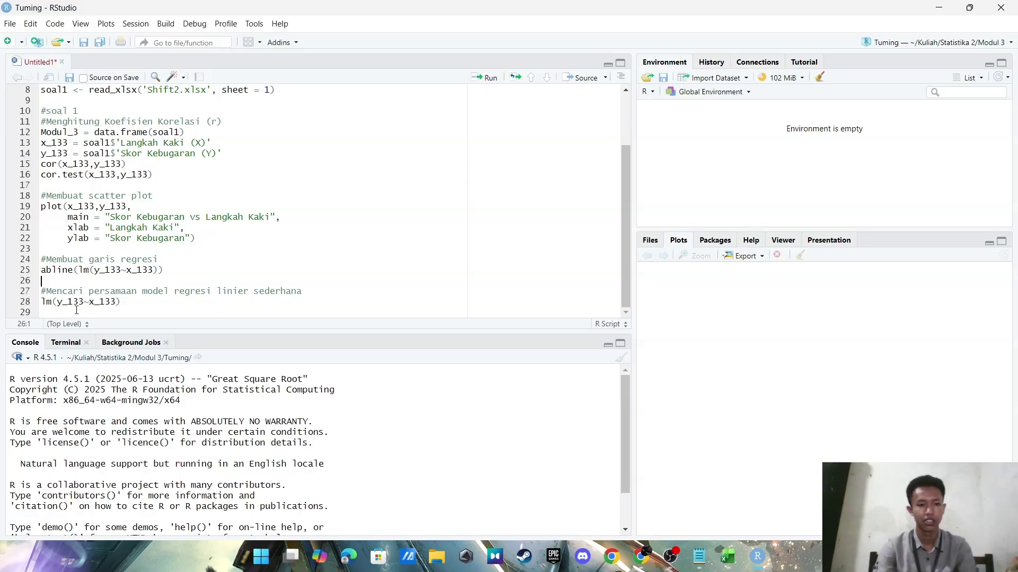
- Run the entire script and find the Pearson correlation test output in the console
key(ctrl+shift+Return)
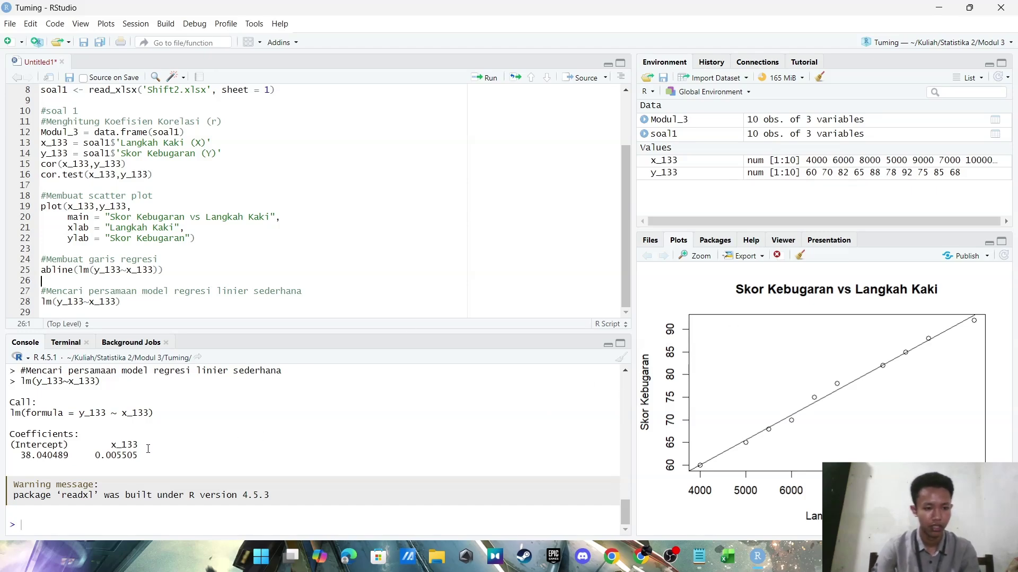
scroll(148, 449, up, 10)
scroll(108, 436, down, 3)
scroll(108, 436, up, 5)
scroll(108, 435, down, 4)
scroll(107, 434, down, 1)
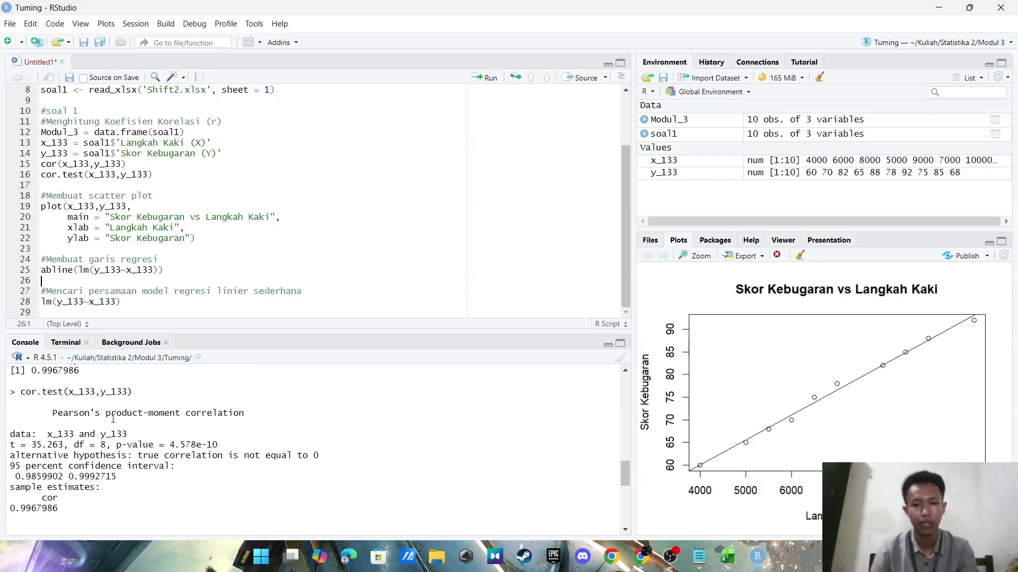
- Examine the correlation coefficient from cor and cor.test and the p-value of the Pearson test in the console
double_click(29, 511)
click(54, 511)
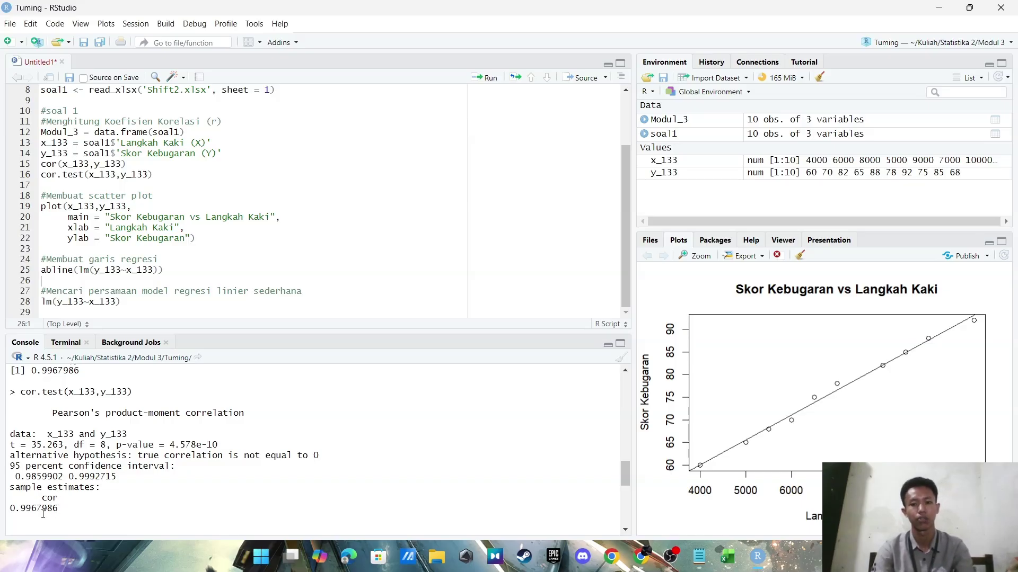
scroll(70, 512, up, 3)
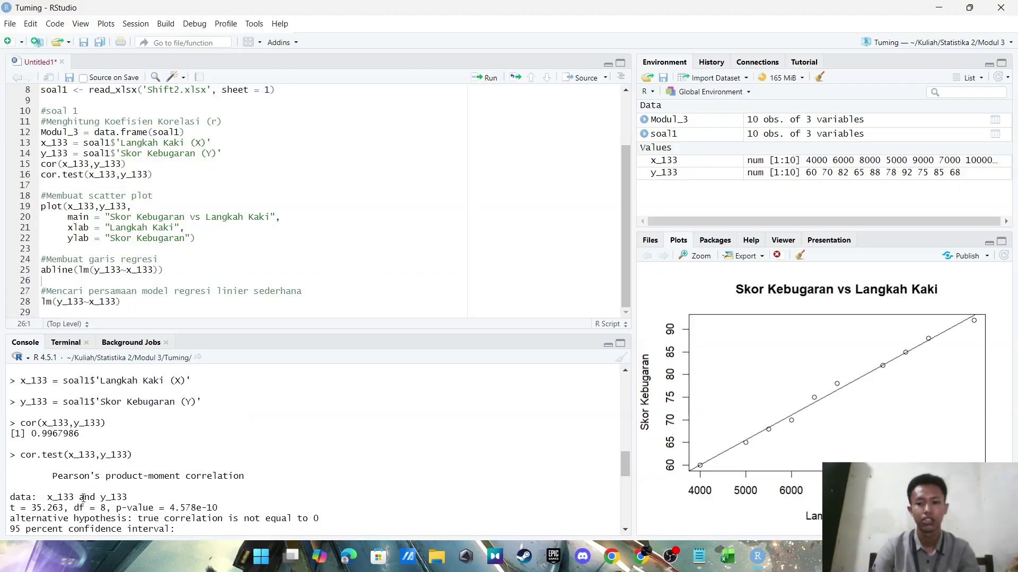
double_click(68, 439)
scroll(74, 467, down, 3)
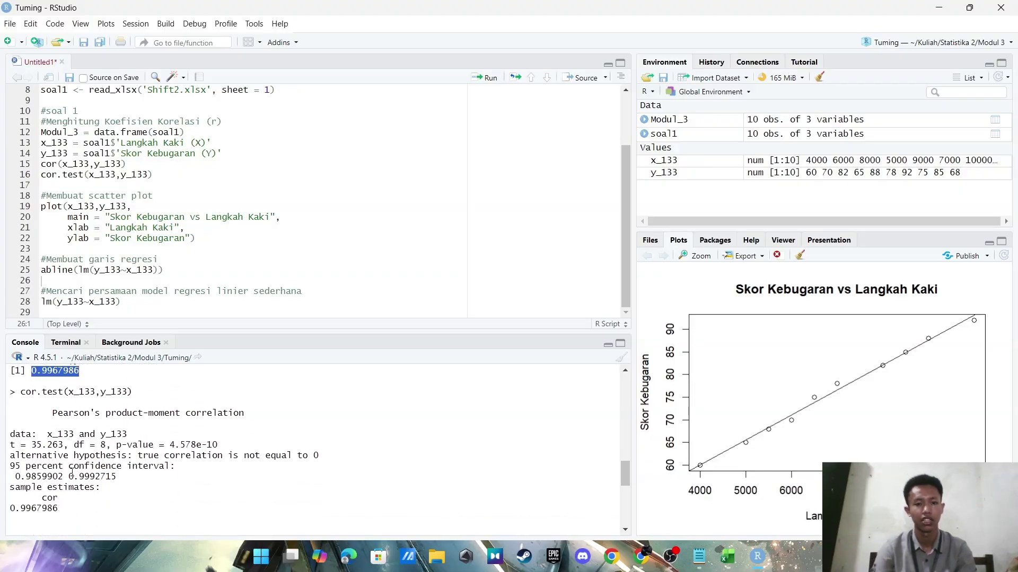
click(79, 495)
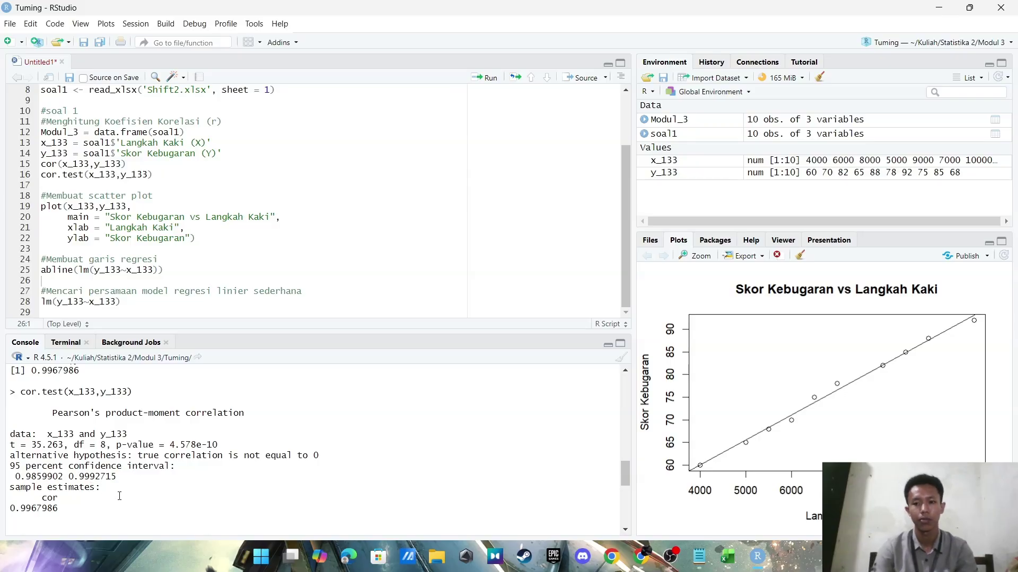
drag(126, 444, 218, 445)
click(180, 448)
click(203, 451)
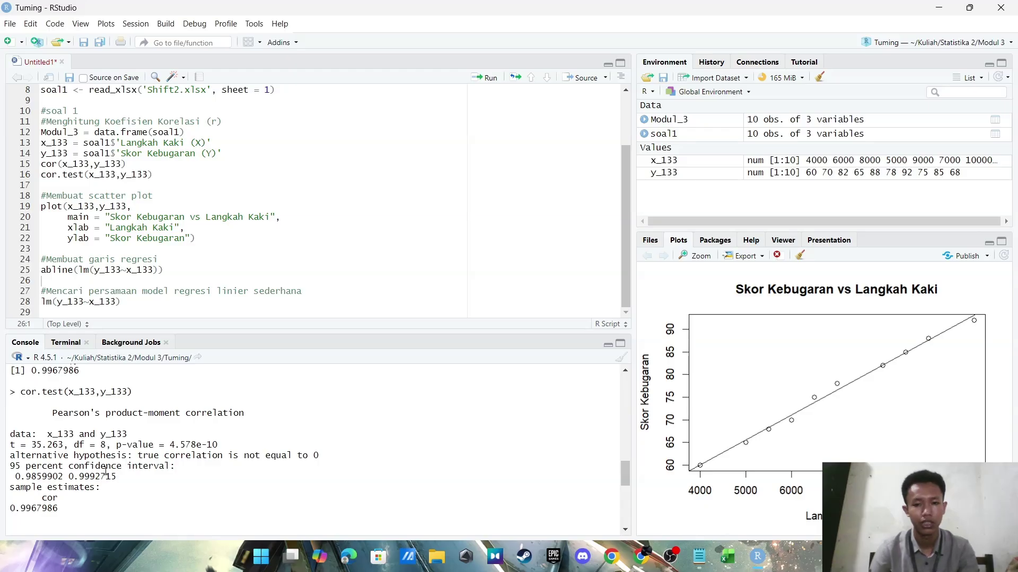
- Examine the intercept and x_133 slope coefficients in the console output of the lm call
key(ctrl+shift+Return)
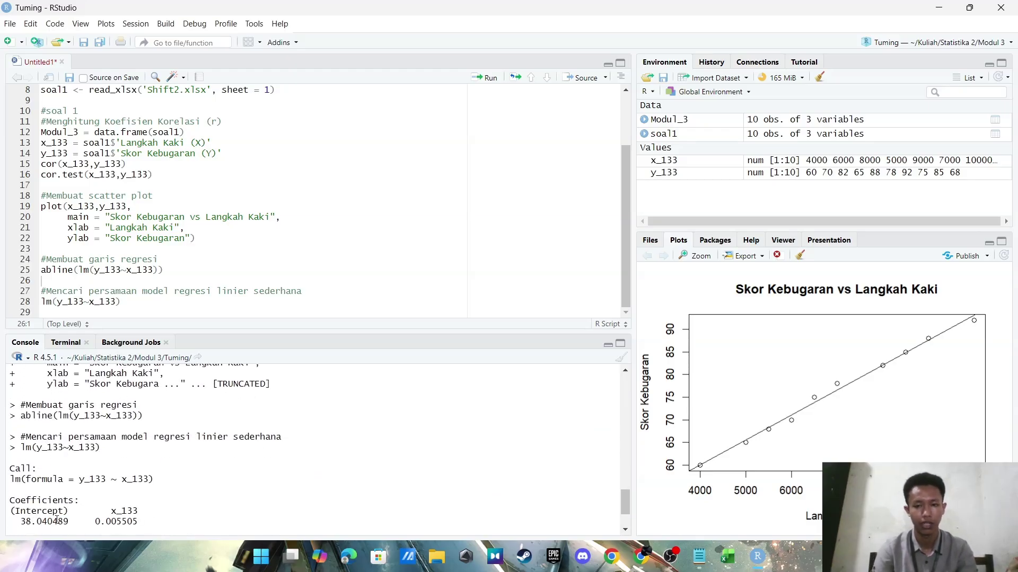
double_click(129, 456)
click(123, 470)
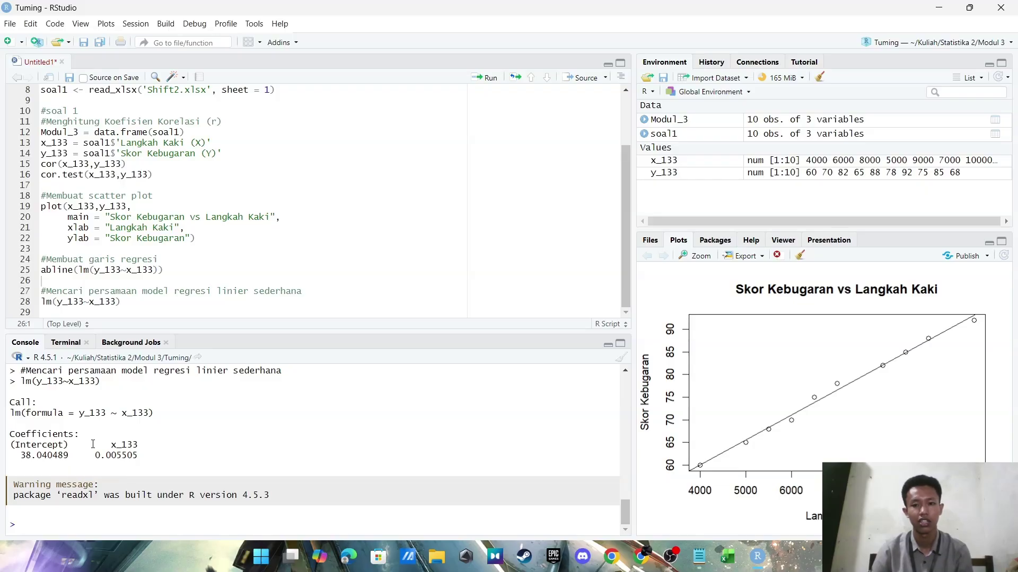
drag(95, 454, 21, 456)
click(22, 454)
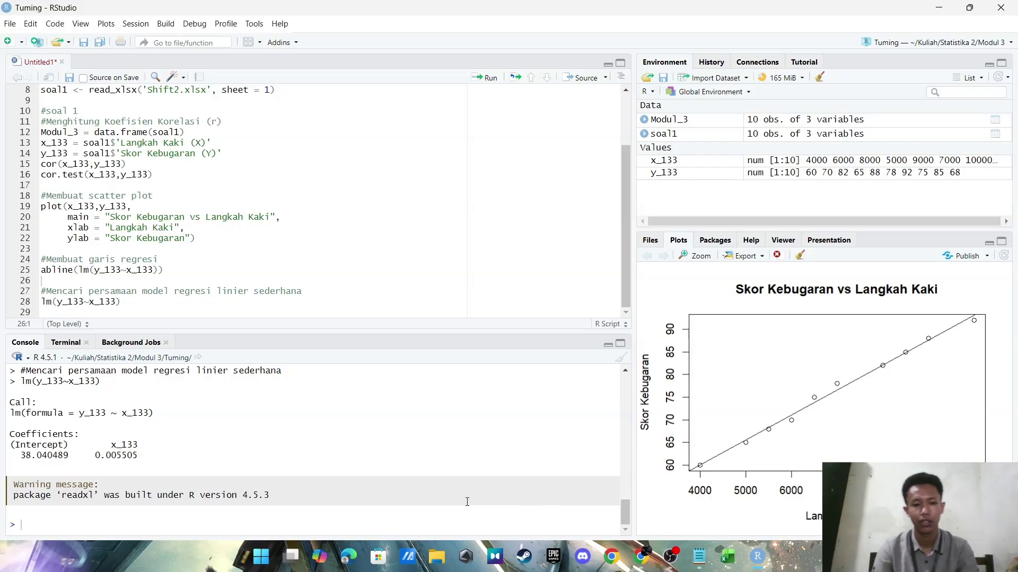
scroll(239, 462, up, 2)
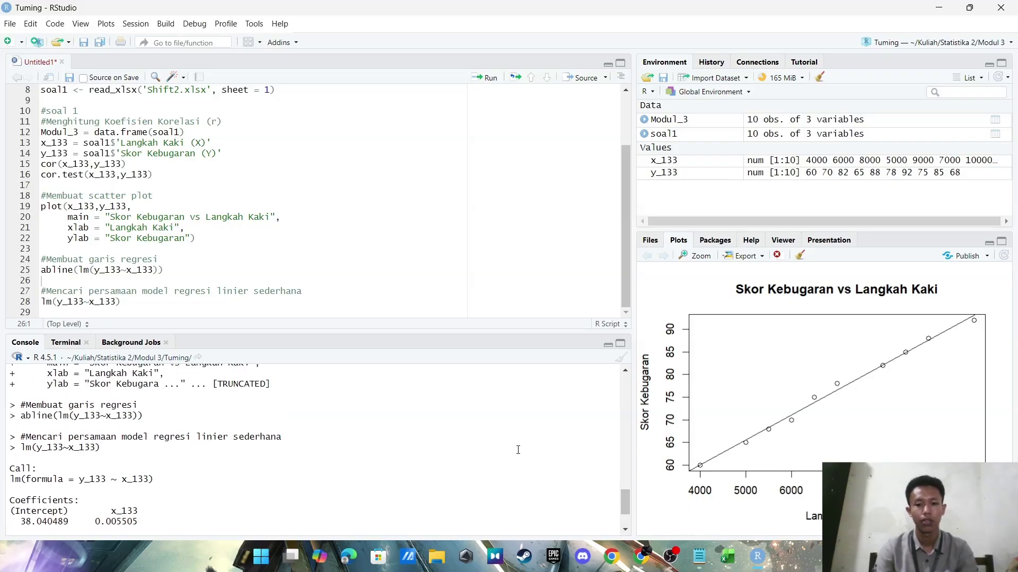
scroll(521, 446, down, 2)
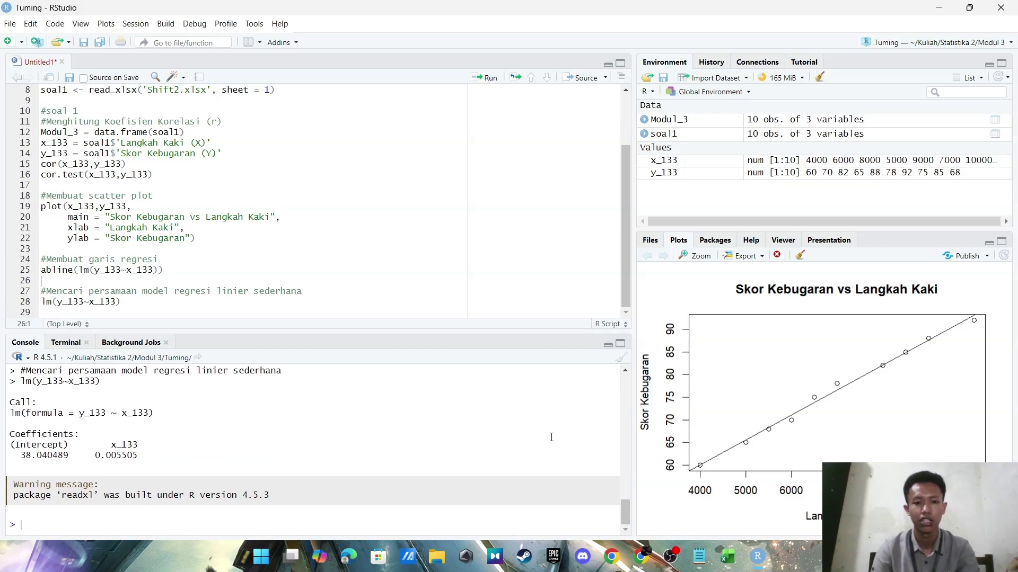